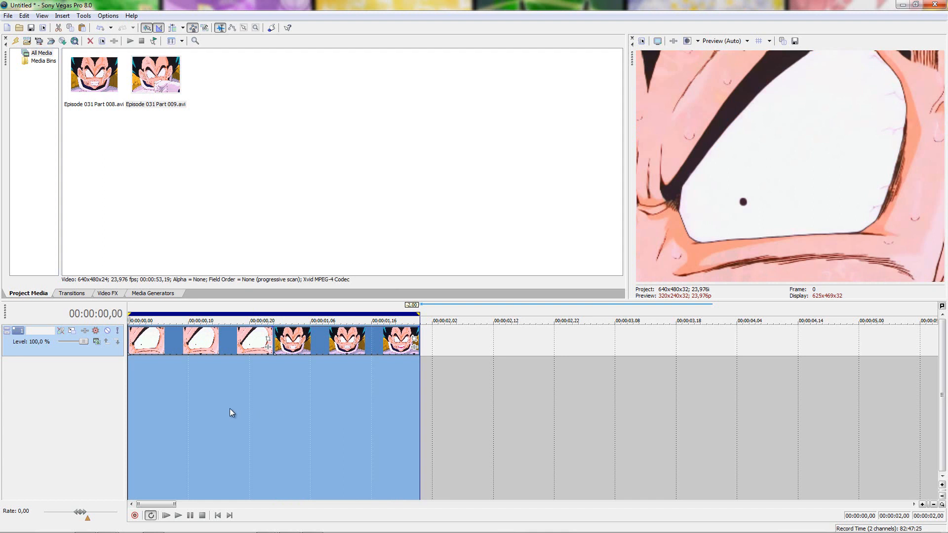
Compare frames of the eye close-up clip with frames of the full-face clip on either side of the cut.
{"action": "double_click", "coordinate": [295, 413]}
{"action": "scroll", "coordinate": [294, 413], "scroll_direction": "up", "scroll_amount": 2}
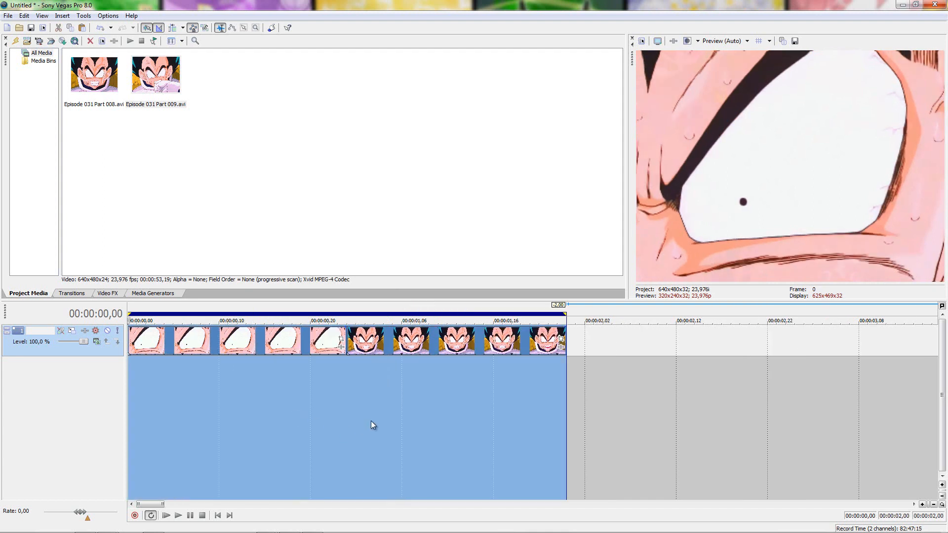
{"action": "left_click", "coordinate": [265, 350]}
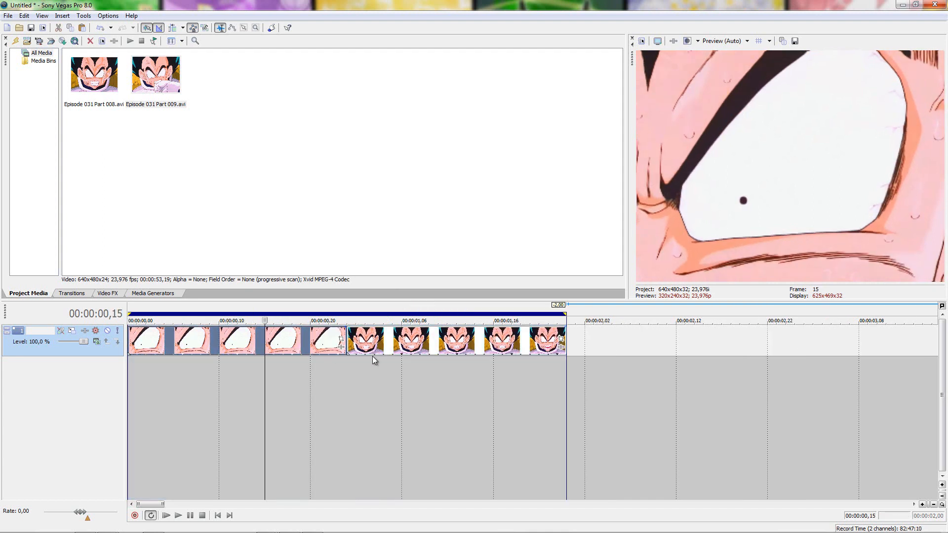
{"action": "left_click", "coordinate": [365, 348]}
{"action": "left_click", "coordinate": [256, 349]}
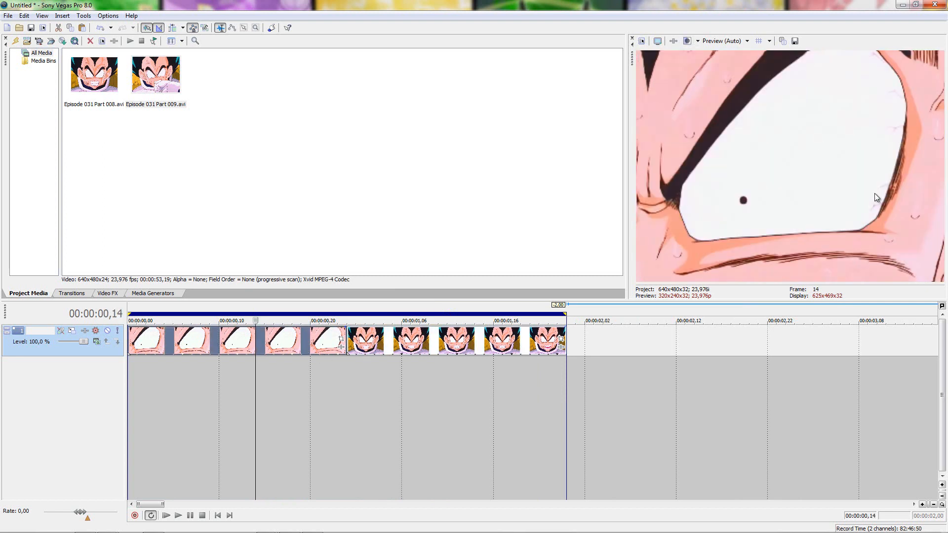
{"action": "left_click", "coordinate": [429, 352]}
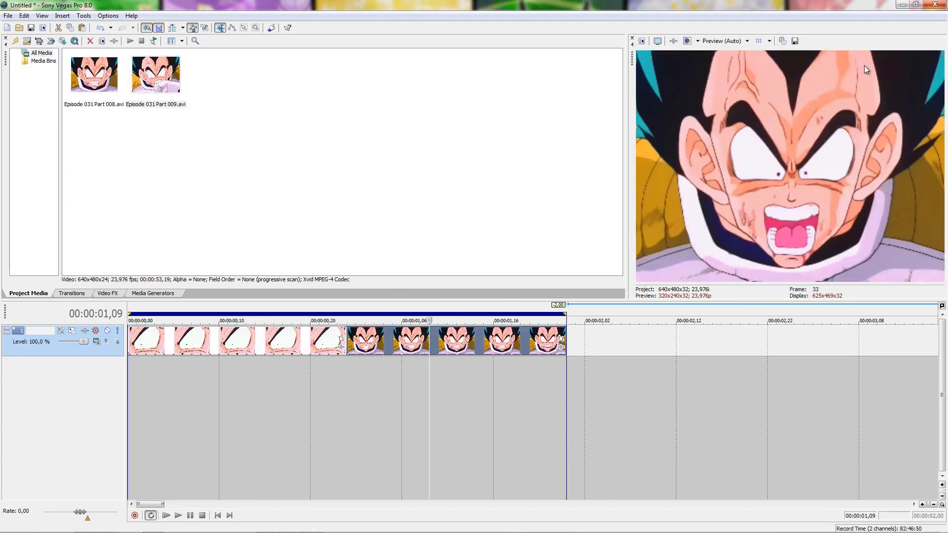
{"action": "left_click", "coordinate": [319, 348]}
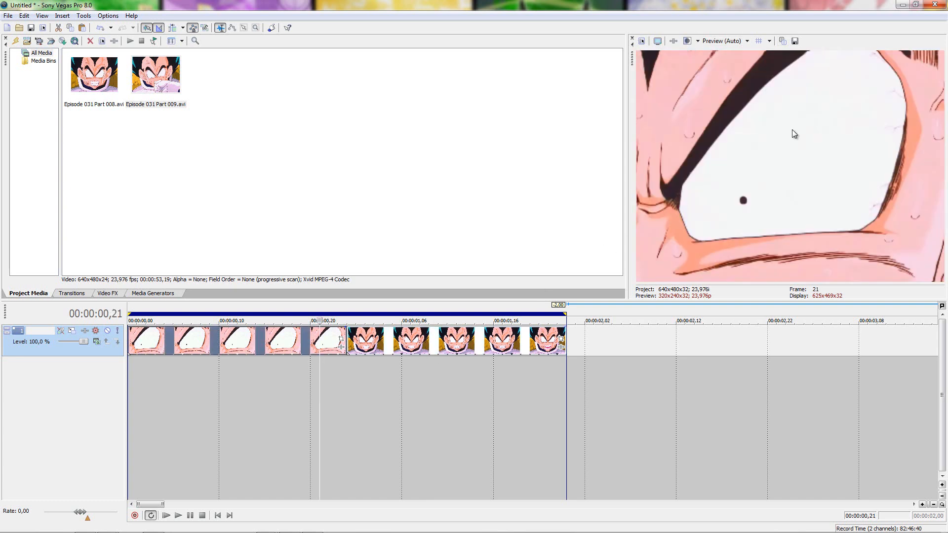
{"action": "left_click", "coordinate": [456, 350]}
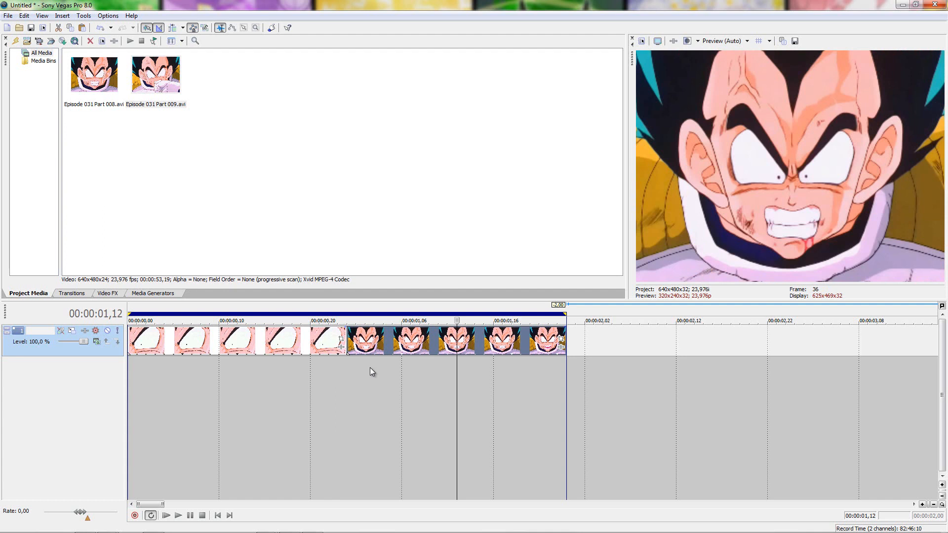
{"action": "left_click", "coordinate": [293, 348]}
{"action": "left_click", "coordinate": [558, 346]}
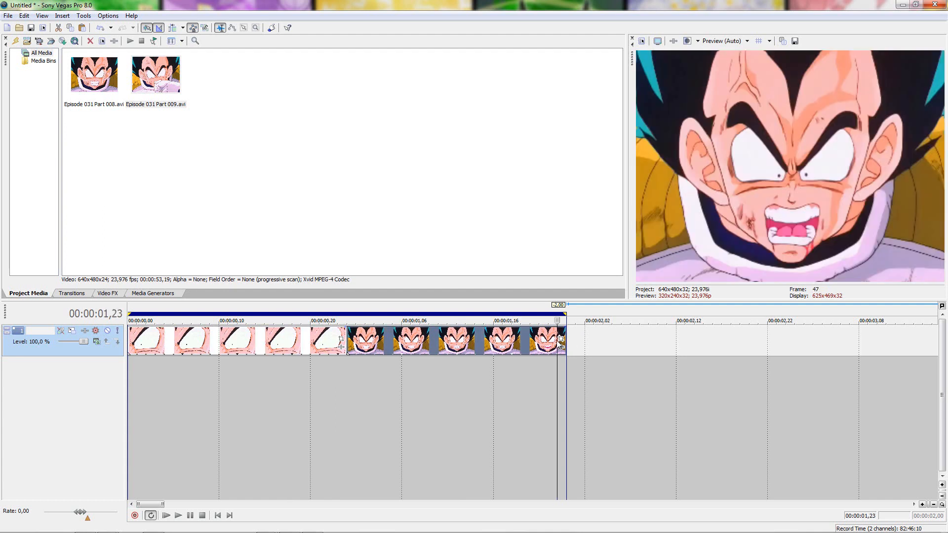
Open Event Pan/Crop for the full-face clip and move the clip onto a new lower track, starting at 00:00:00,23 to overlap the eye clip.
{"action": "left_click", "coordinate": [561, 340]}
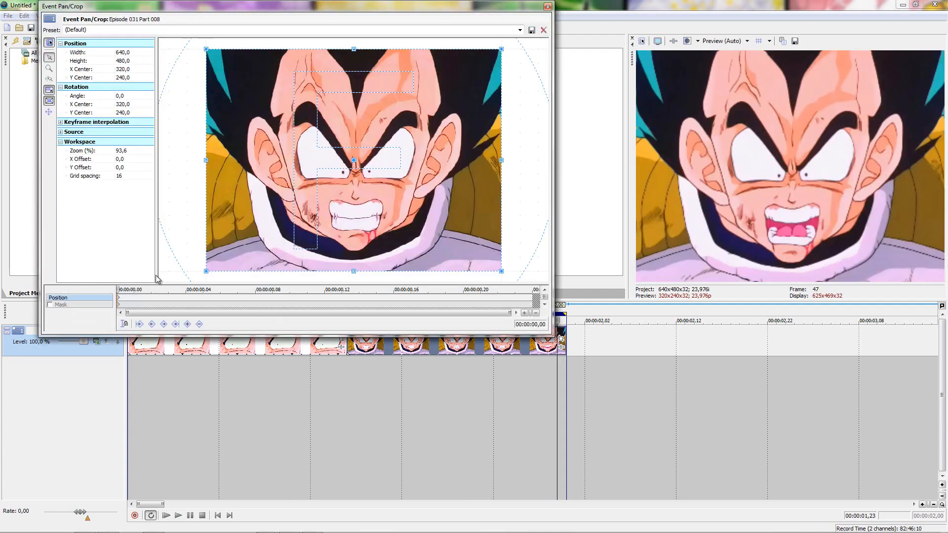
{"action": "left_click", "coordinate": [120, 300]}
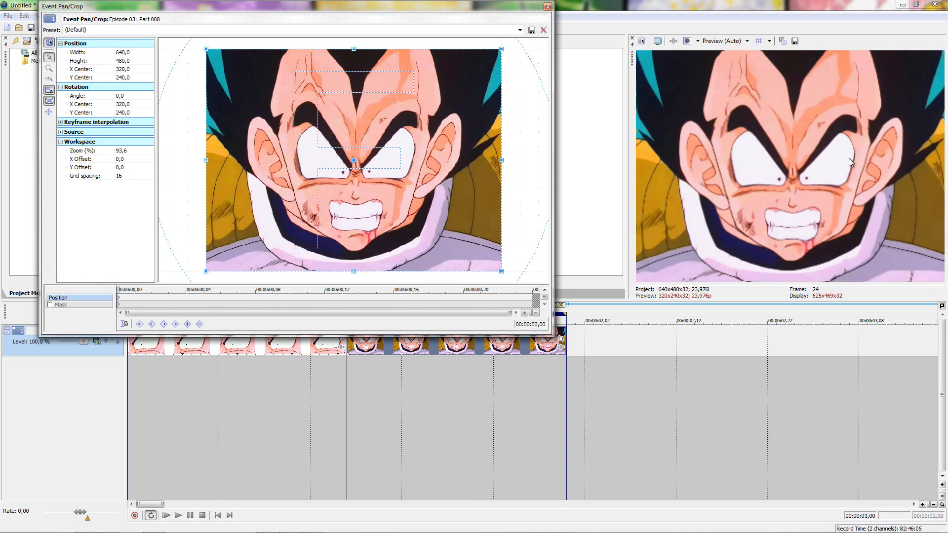
{"action": "left_click", "coordinate": [311, 350]}
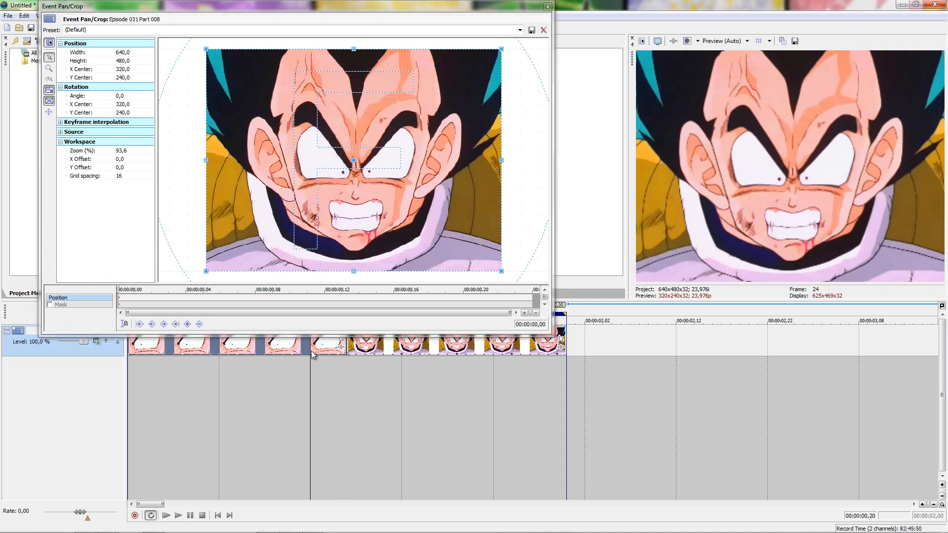
{"action": "left_click_drag", "start_coordinate": [387, 354], "coordinate": [405, 379]}
{"action": "left_click", "coordinate": [338, 373]}
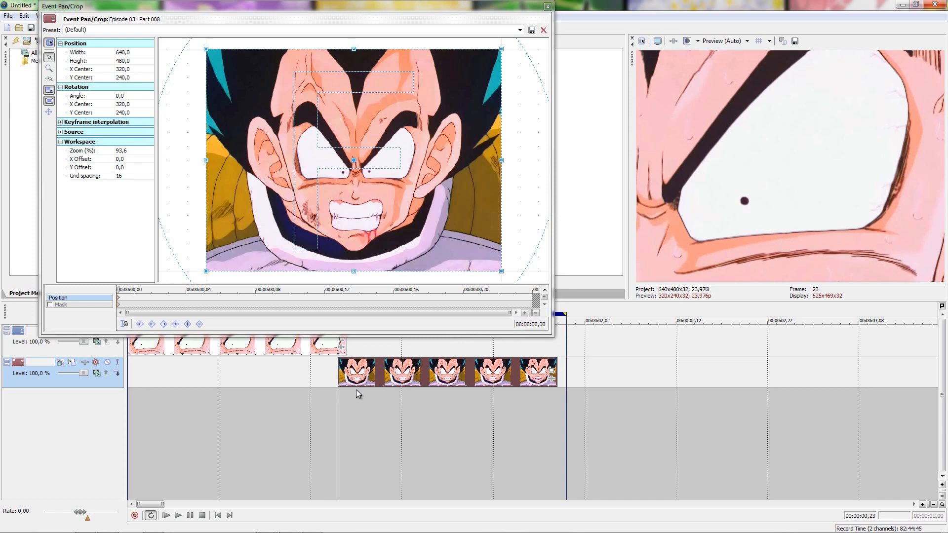
{"action": "left_click_drag", "start_coordinate": [358, 420], "coordinate": [337, 379]}
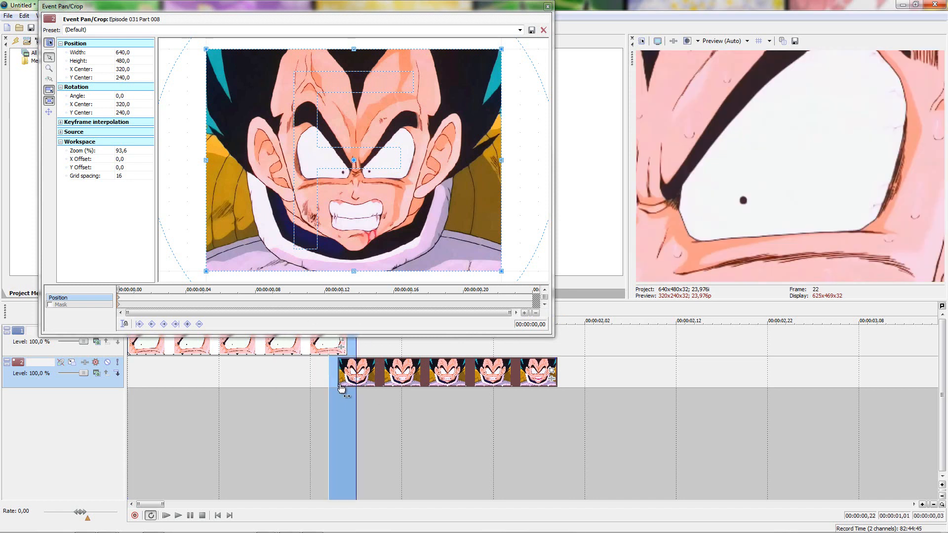
{"action": "left_click", "coordinate": [341, 389]}
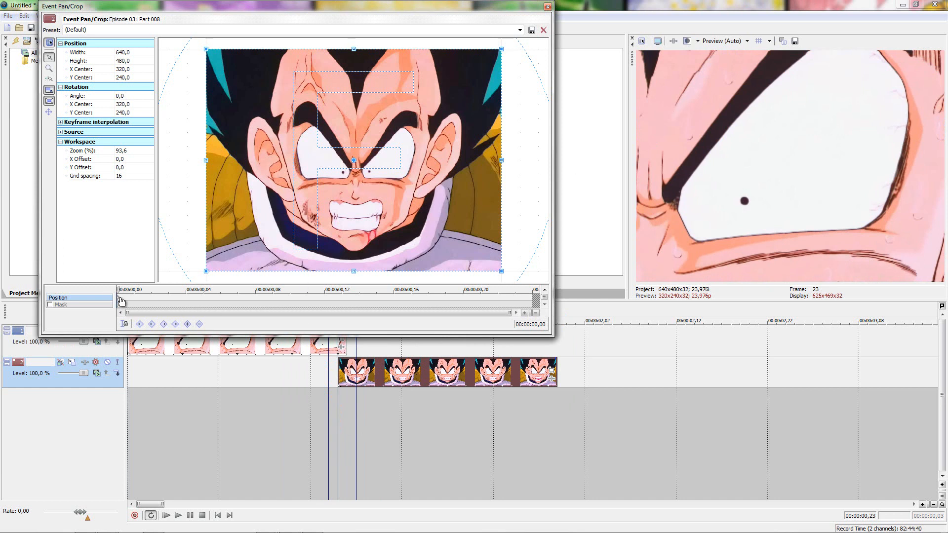
Shift the face clip's first Position keyframe to 00:00:00,01 in Event Pan/Crop and select it.
{"action": "left_click_drag", "start_coordinate": [119, 298], "coordinate": [127, 298]}
{"action": "left_click", "coordinate": [135, 299]}
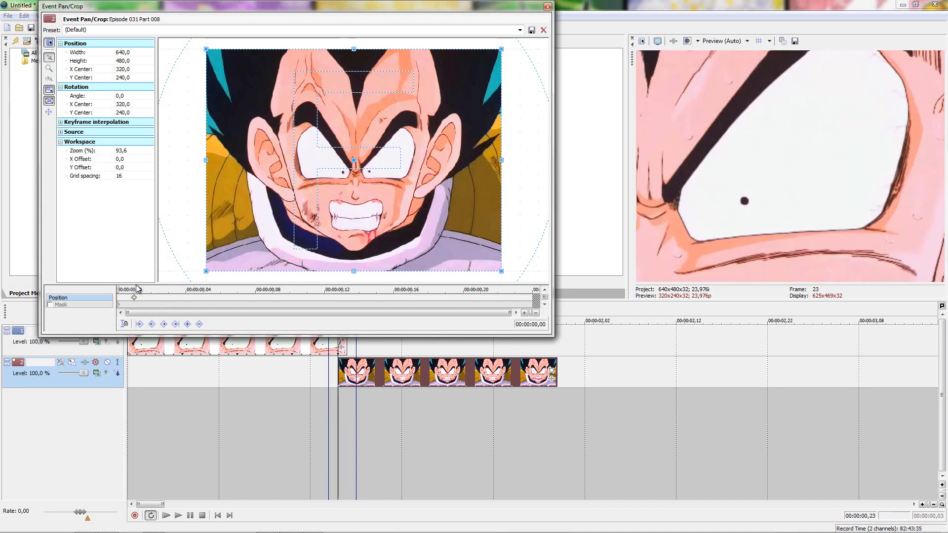
{"action": "key", "text": "Left"}
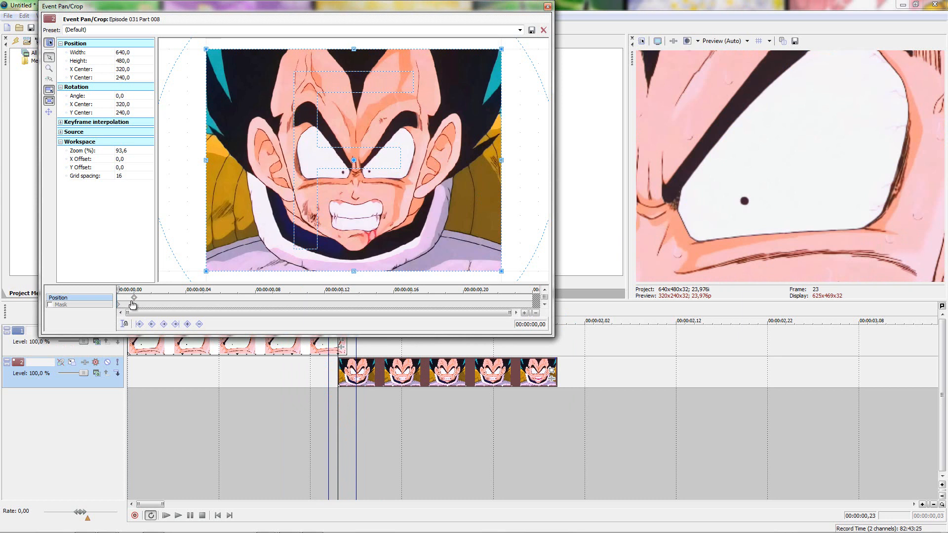
{"action": "left_click", "coordinate": [136, 301]}
Crop the face clip to about 164 by 123 around the eye, centred at about X 395.9, Y 233.6.
{"action": "left_click_drag", "start_coordinate": [345, 273], "coordinate": [330, 200]}
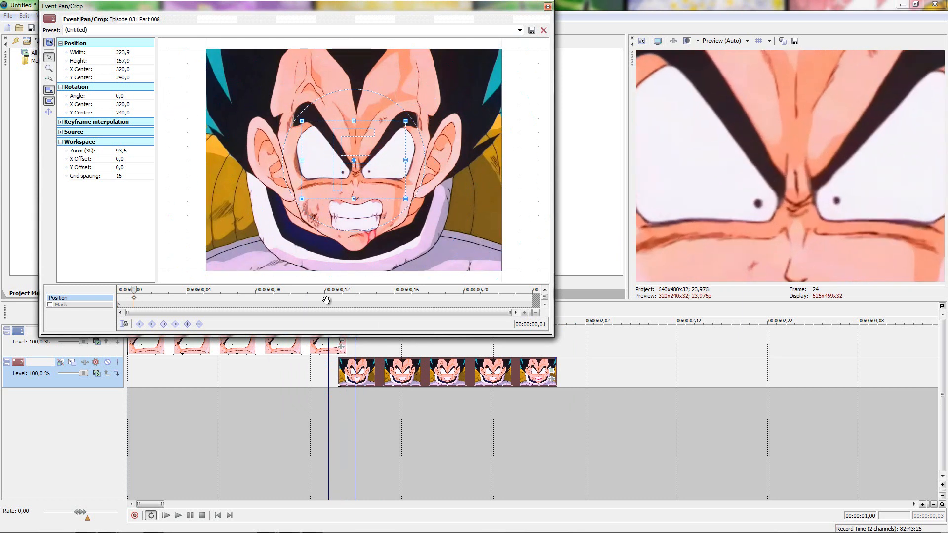
{"action": "left_click_drag", "start_coordinate": [359, 149], "coordinate": [394, 145]}
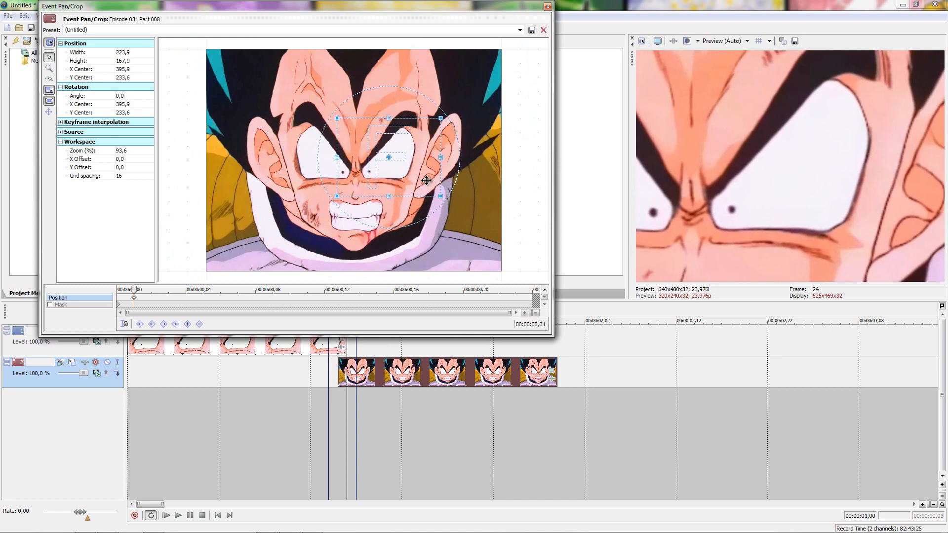
{"action": "left_click_drag", "start_coordinate": [412, 196], "coordinate": [408, 189]}
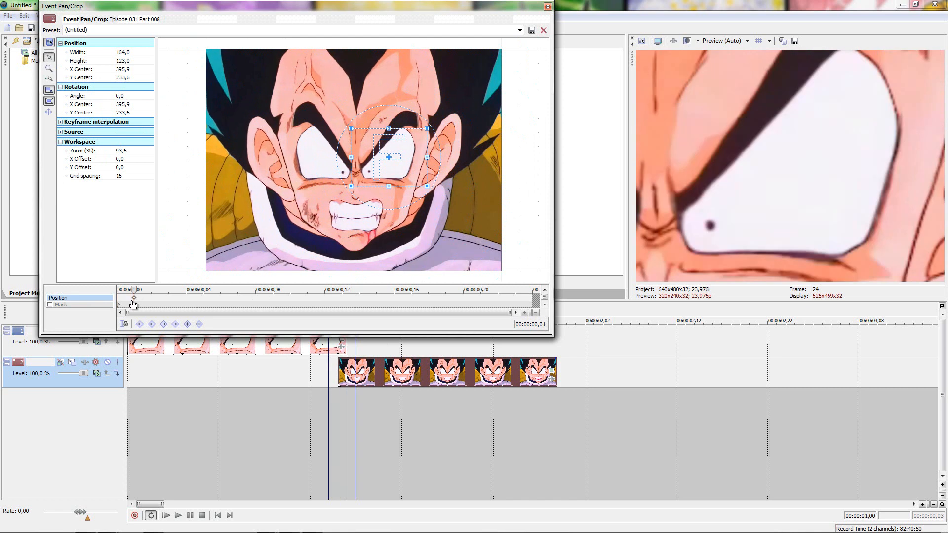
Compare the neighbouring frames and refine the eye crop, without sizing about the center, to about 162.9 by 122.2 centred at 396.4, 233.2.
{"action": "key", "text": "Left"}
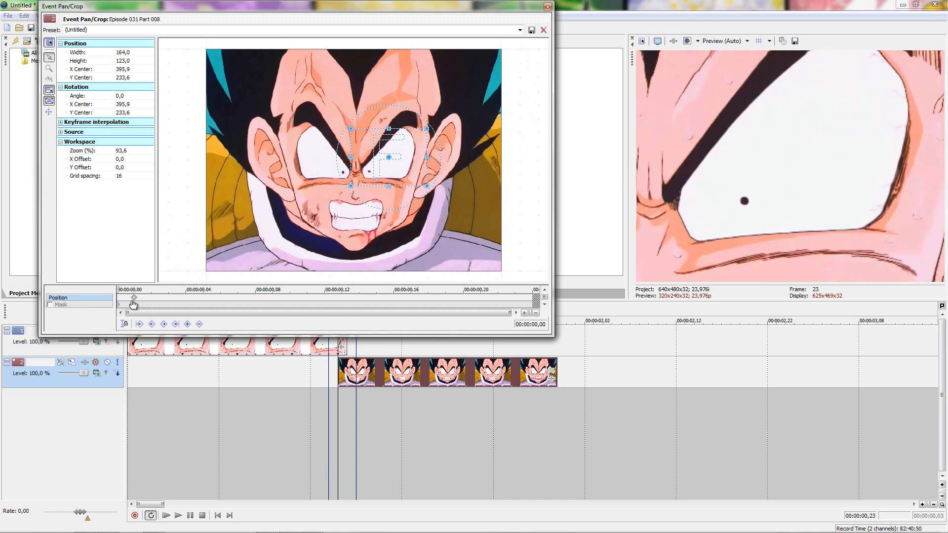
{"action": "key", "text": "Right"}
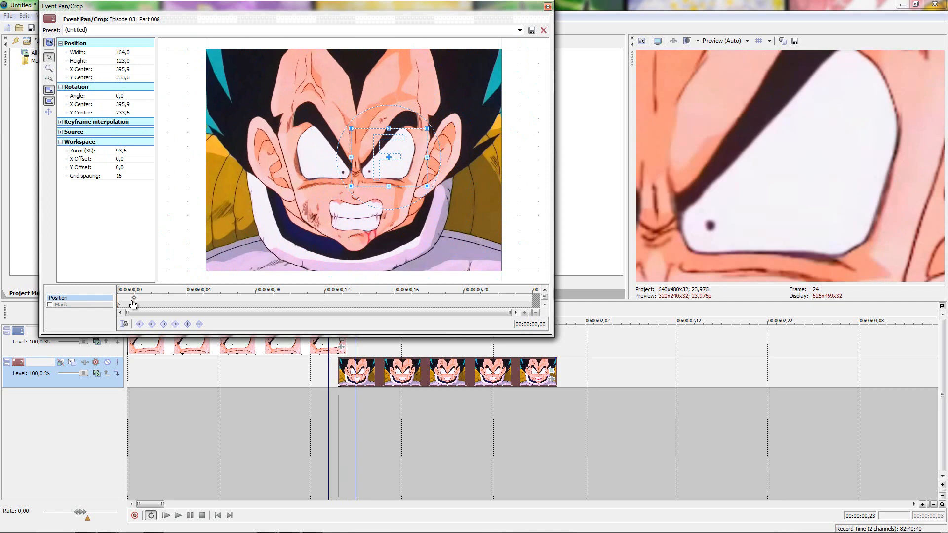
{"action": "key", "text": "Left"}
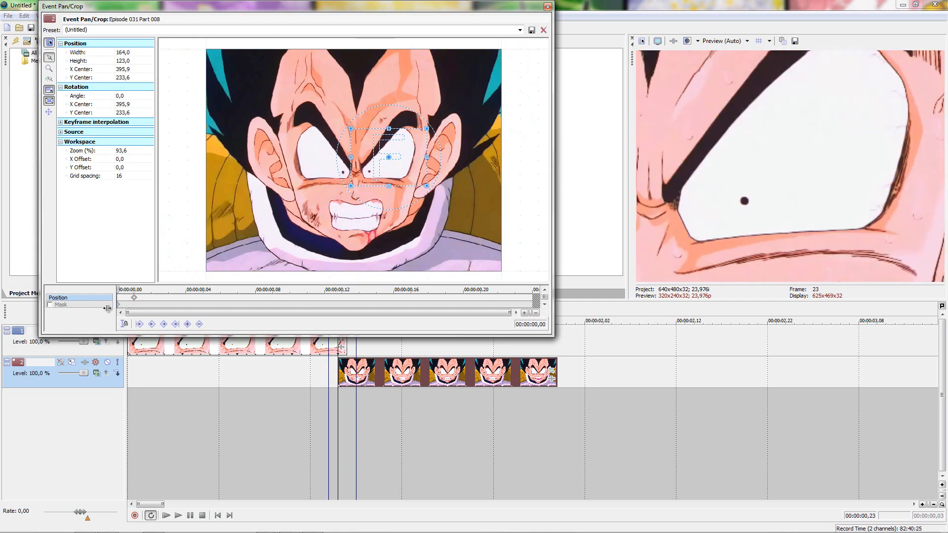
{"action": "key", "text": "Right"}
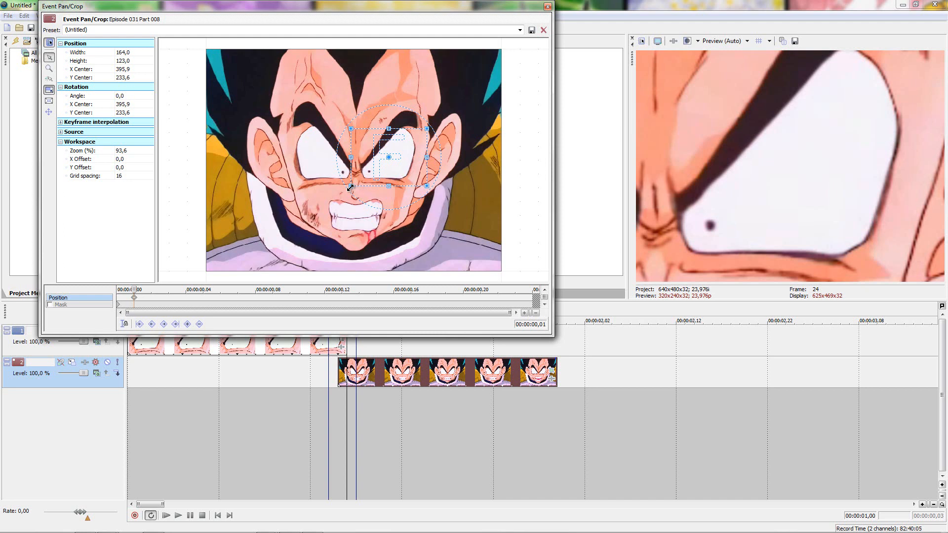
{"action": "left_click_drag", "start_coordinate": [350, 187], "coordinate": [352, 185]}
{"action": "key", "text": "Left"}
{"action": "key", "text": "Right"}
{"action": "key", "text": "Left"}
{"action": "key", "text": "Right"}
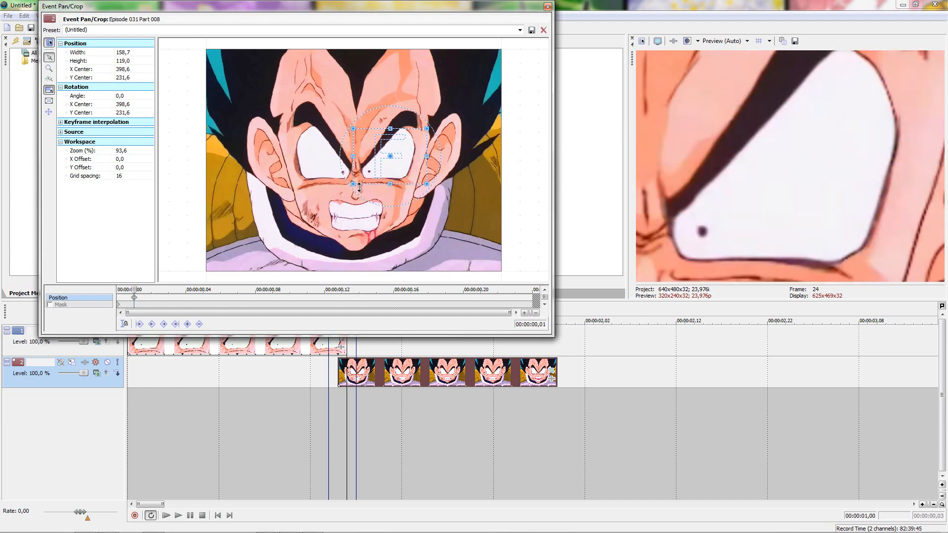
{"action": "left_click_drag", "start_coordinate": [351, 183], "coordinate": [349, 185]}
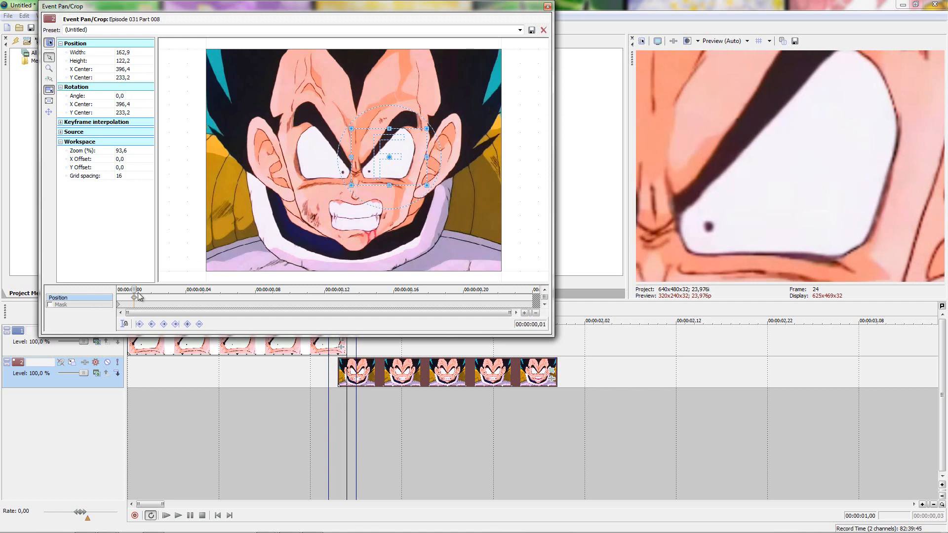
Flip between the two frames to check the eye alignment, and return the Position keyframe to the clip's start.
{"action": "key", "text": "Left"}
{"action": "key", "text": "Right"}
{"action": "key", "text": "Left"}
{"action": "key", "text": "Right"}
{"action": "key", "text": "Left"}
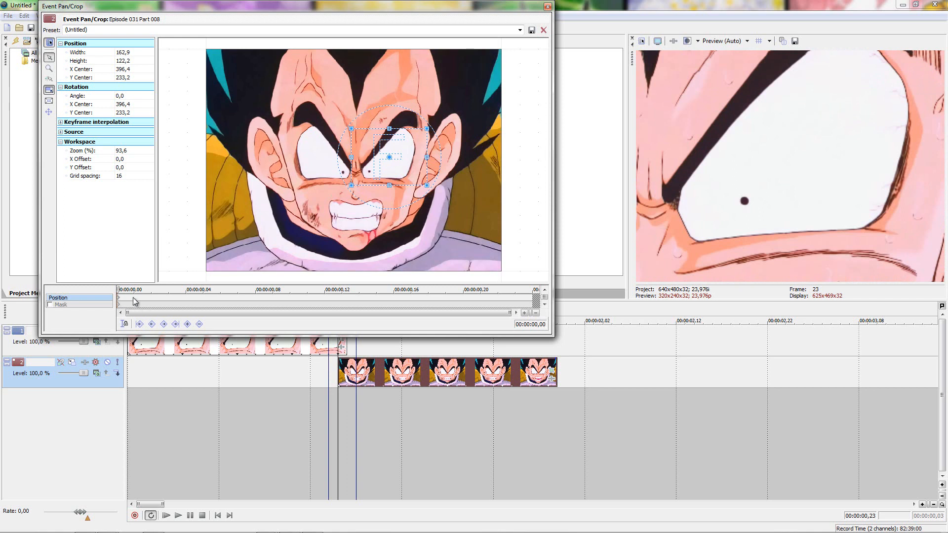
Move the face clip back onto the first track directly after the eye clip and delete the empty second track.
{"action": "left_click_drag", "start_coordinate": [363, 379], "coordinate": [372, 348]}
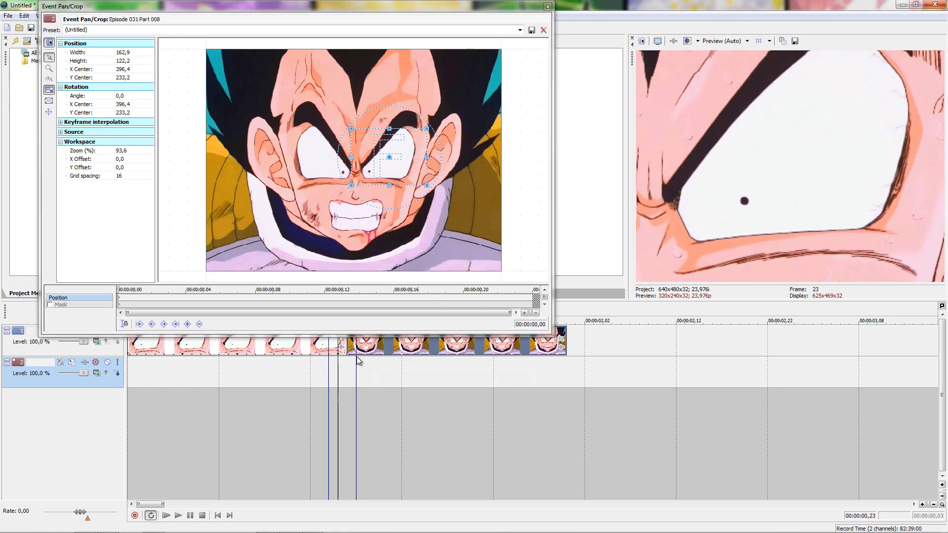
{"action": "left_click", "coordinate": [29, 386]}
{"action": "key", "text": "Delete"}
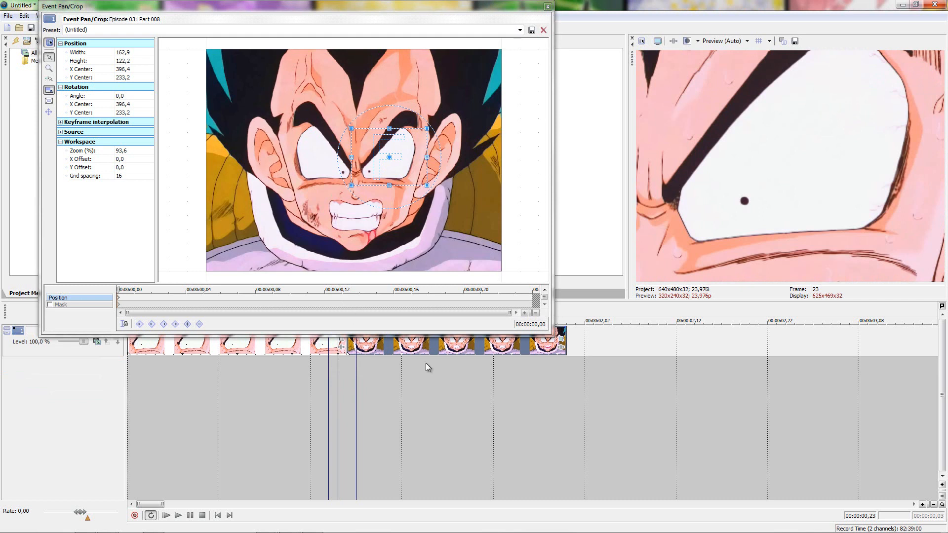
Add a Position keyframe at 00:00:00,04 of the face clip that restores the full default frame.
{"action": "left_click_drag", "start_coordinate": [602, 379], "coordinate": [232, 442]}
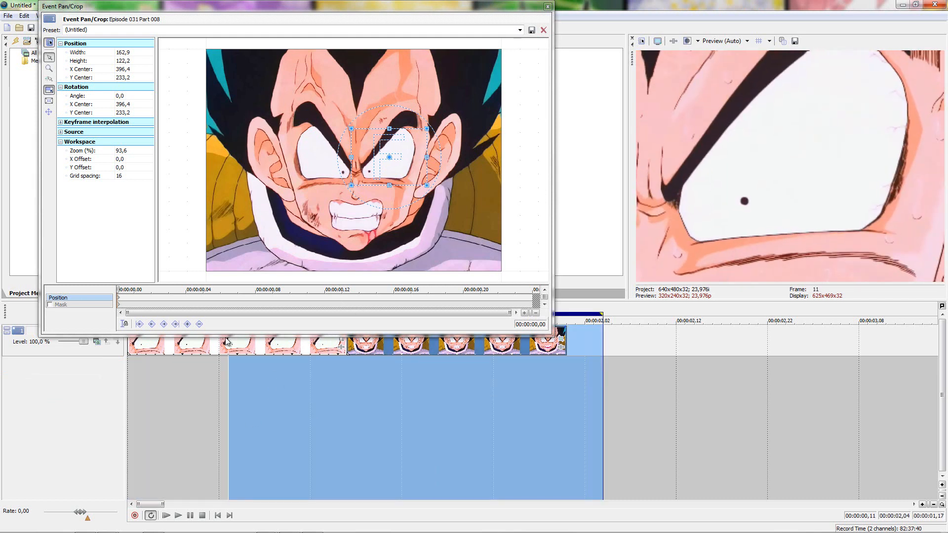
{"action": "left_click", "coordinate": [183, 292]}
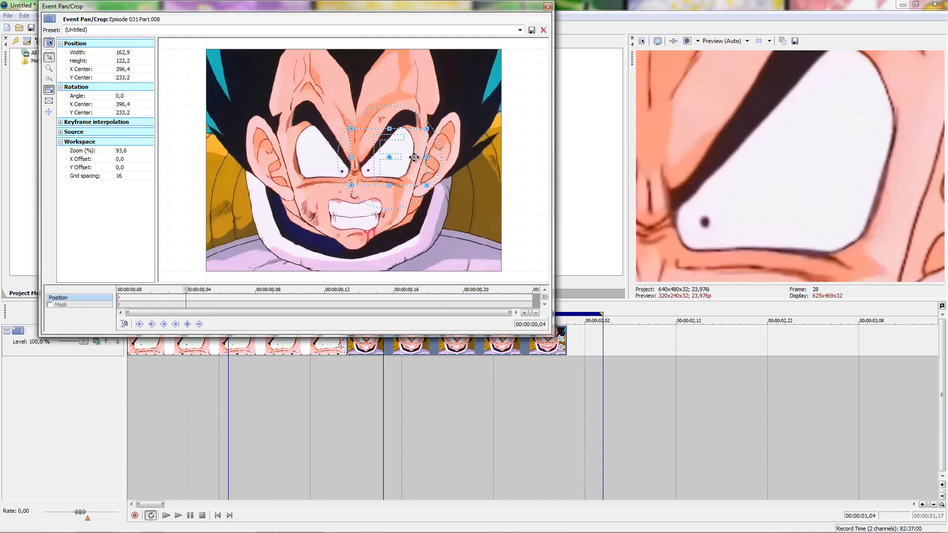
{"action": "right_click", "coordinate": [379, 180]}
{"action": "left_click", "coordinate": [395, 185]}
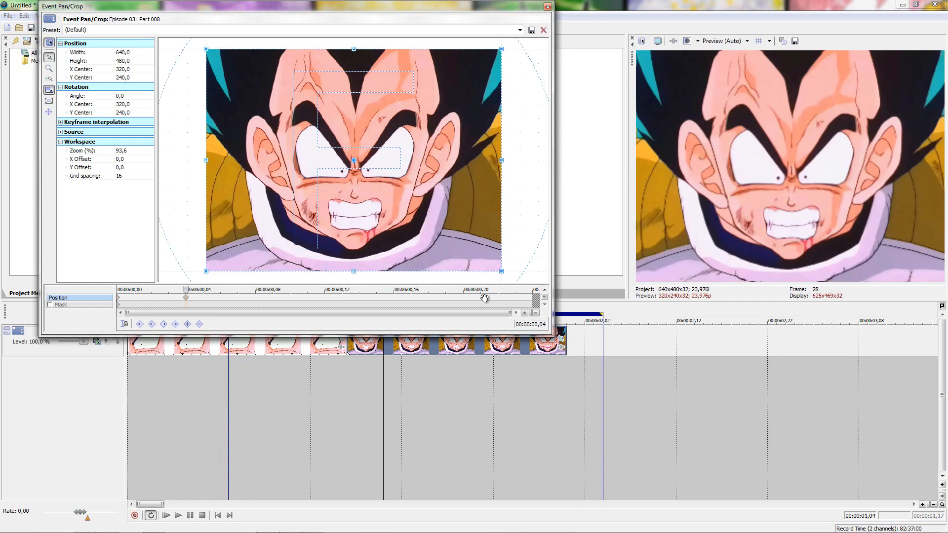
Loop the range from 00:00:00,16 to 00:00:02,01 and play back the zoom-out across the cut.
{"action": "left_click_drag", "start_coordinate": [575, 387], "coordinate": [279, 399]}
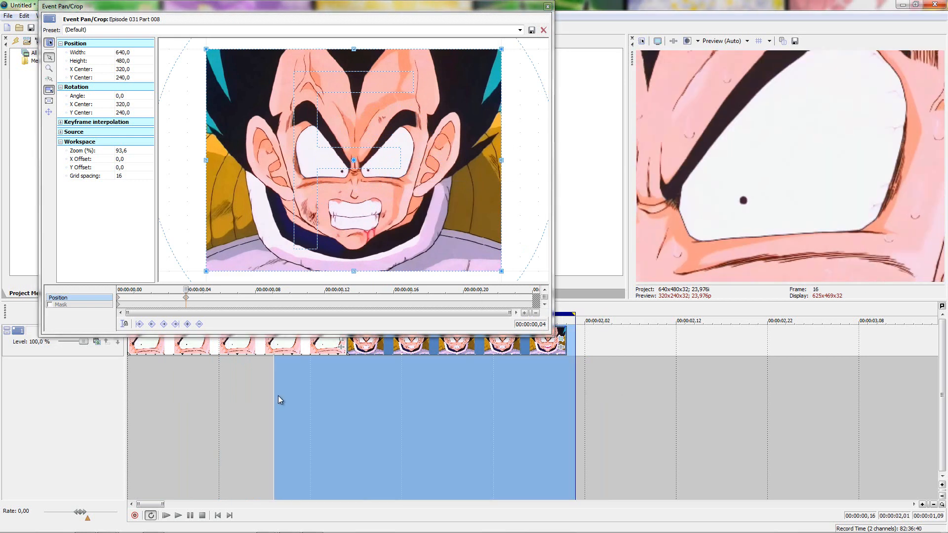
{"action": "key", "text": "space"}
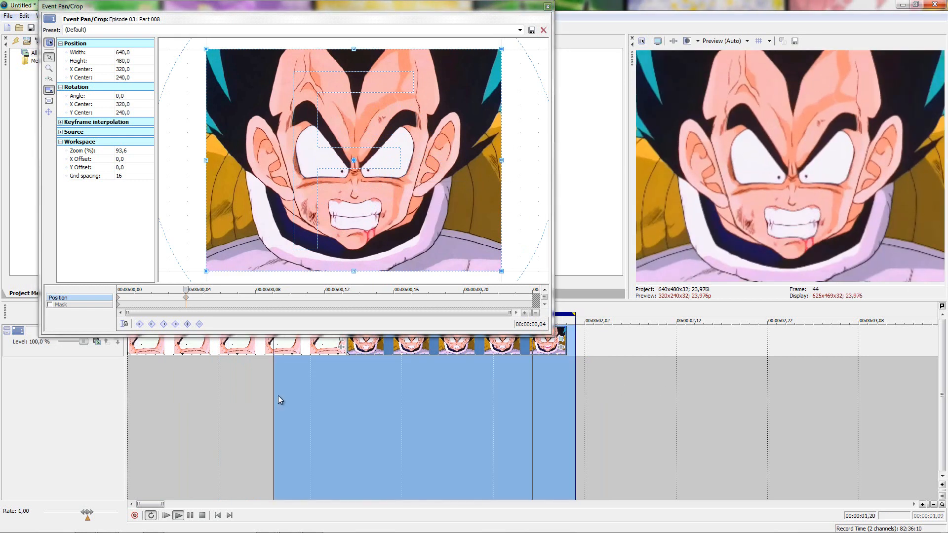
{"action": "key", "text": "space"}
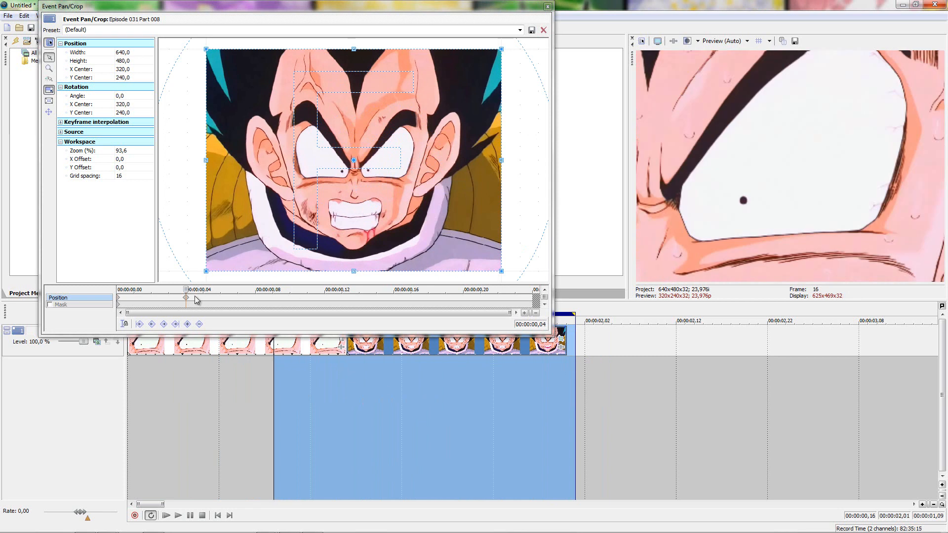
Tighten the crop at the 00:00:00,04 keyframe to about 615.8 by 461.8, with sizing about the center switched back on.
{"action": "left_click_drag", "start_coordinate": [430, 270], "coordinate": [418, 268]}
{"action": "left_click", "coordinate": [49, 101]}
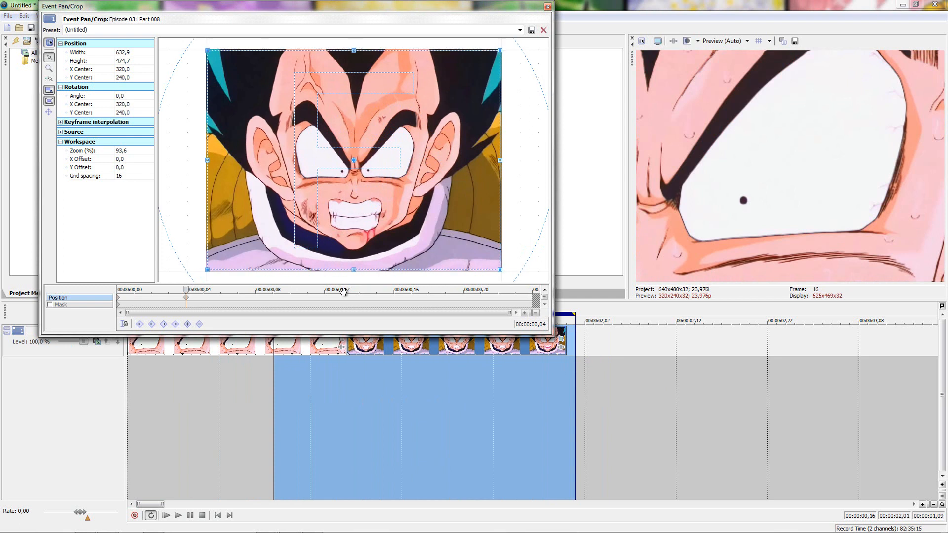
{"action": "left_click_drag", "start_coordinate": [350, 269], "coordinate": [344, 266]}
Add a Position keyframe at 00:00:01,00 of the face clip that restores the full default frame.
{"action": "left_click", "coordinate": [533, 298]}
{"action": "right_click", "coordinate": [408, 216]}
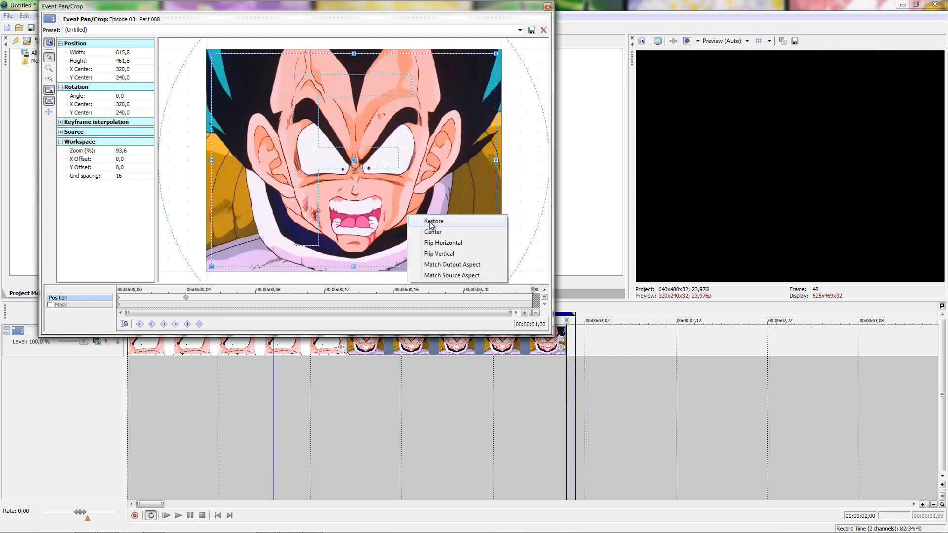
{"action": "left_click", "coordinate": [437, 223]}
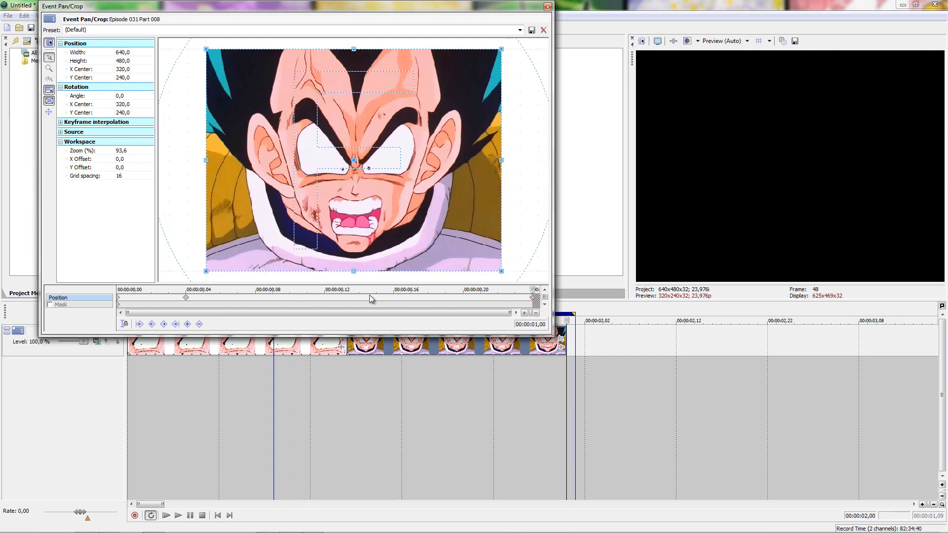
Loop the range from the project start to 00:00:02,11 and play back the zoom-out.
{"action": "left_click_drag", "start_coordinate": [666, 374], "coordinate": [4, 360]}
{"action": "key", "text": "space"}
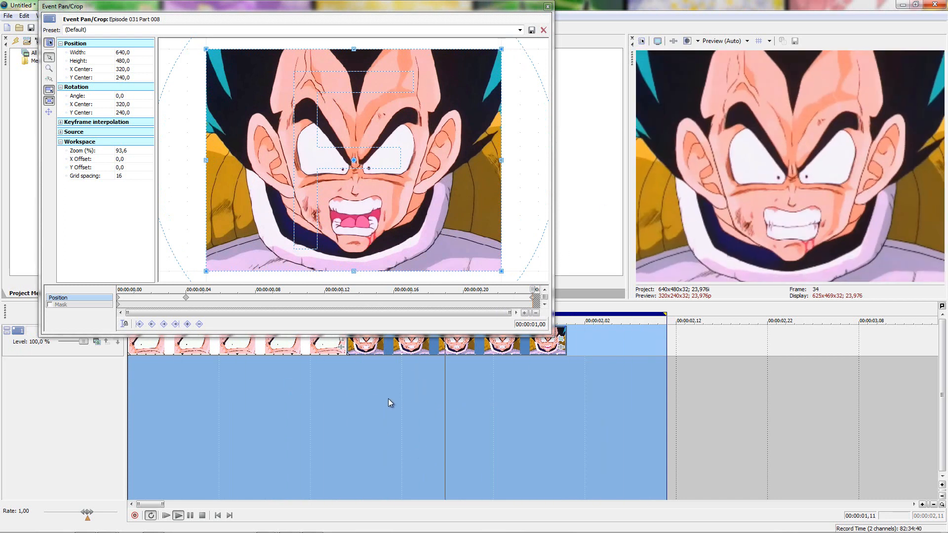
{"action": "left_click", "coordinate": [385, 356]}
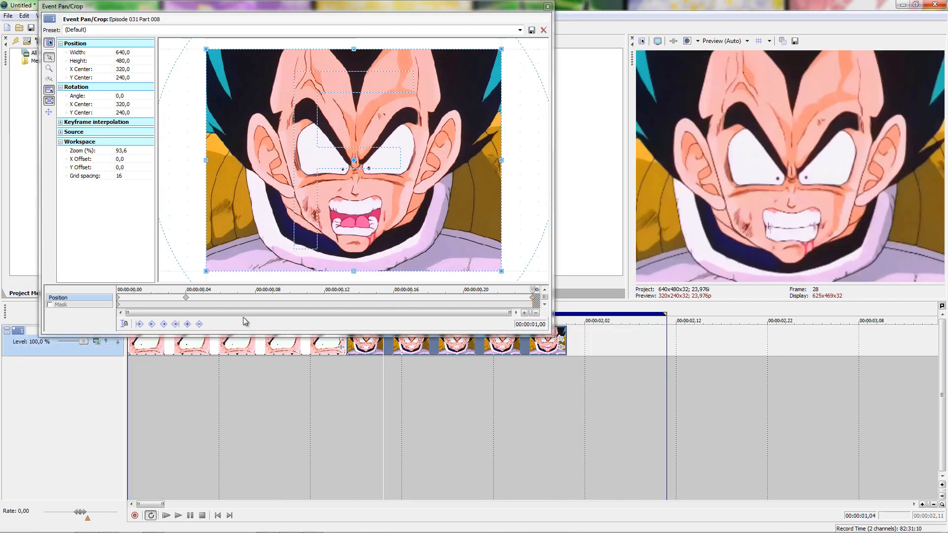
Set the face clip's first Position keyframe to Fast interpolation and play back that clip's range.
{"action": "right_click", "coordinate": [120, 299]}
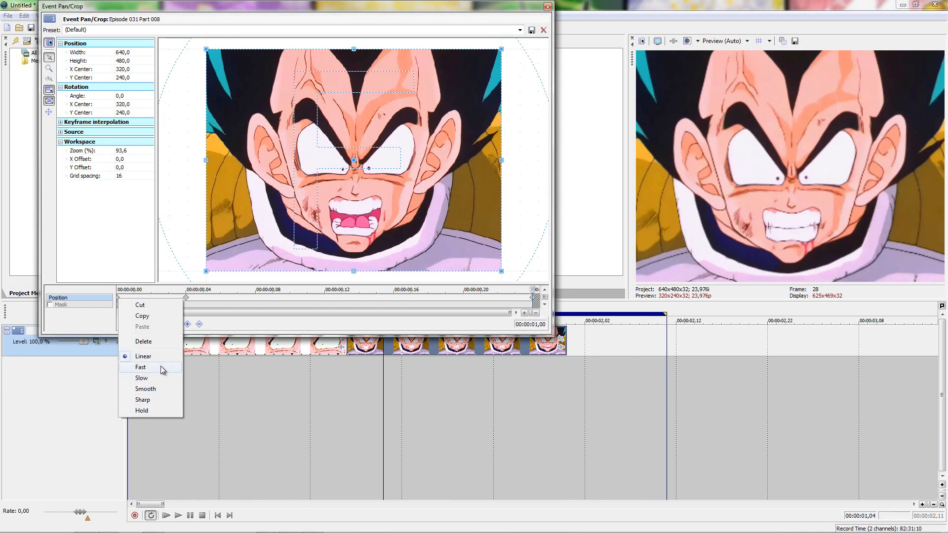
{"action": "left_click", "coordinate": [141, 367]}
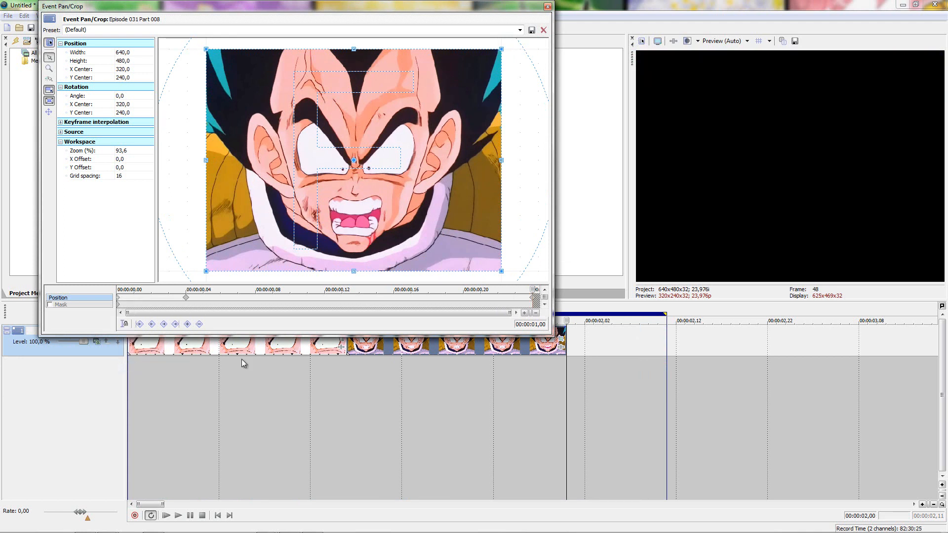
{"action": "double_click", "coordinate": [393, 351]}
{"action": "key", "text": "space"}
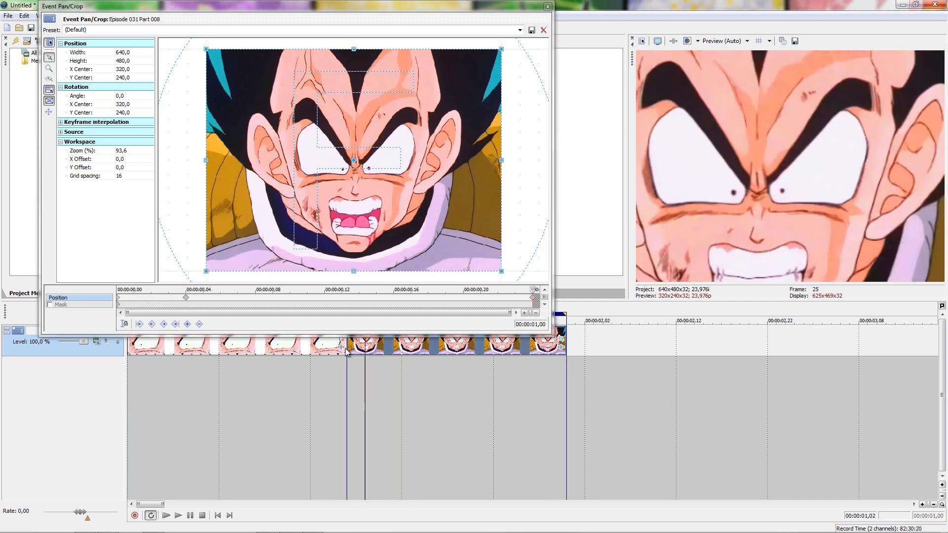
Set the 00:00:00,04 Position keyframe to Smooth interpolation and change the interpolation type of the keyframe at 00:00:01,00.
{"action": "left_click", "coordinate": [186, 299]}
{"action": "right_click", "coordinate": [186, 300]}
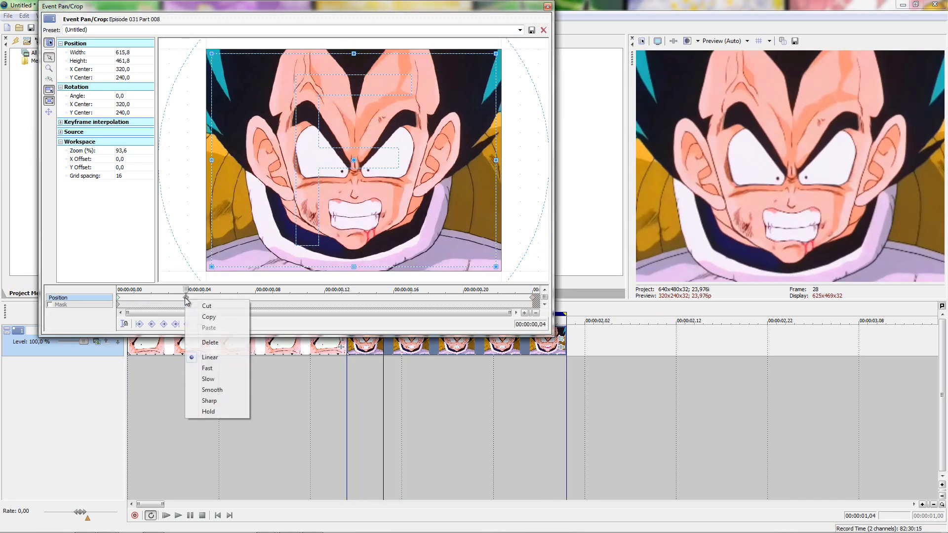
{"action": "left_click", "coordinate": [213, 391]}
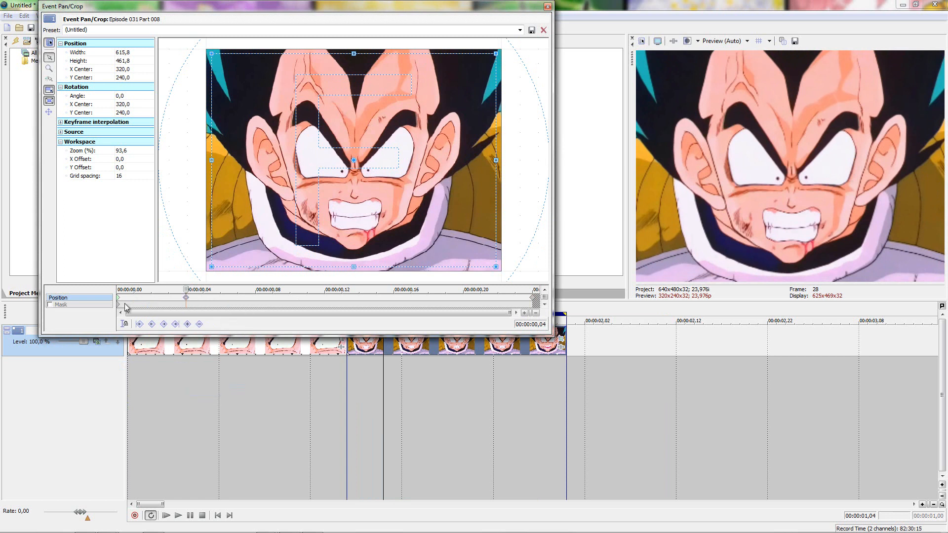
{"action": "left_click", "coordinate": [532, 302]}
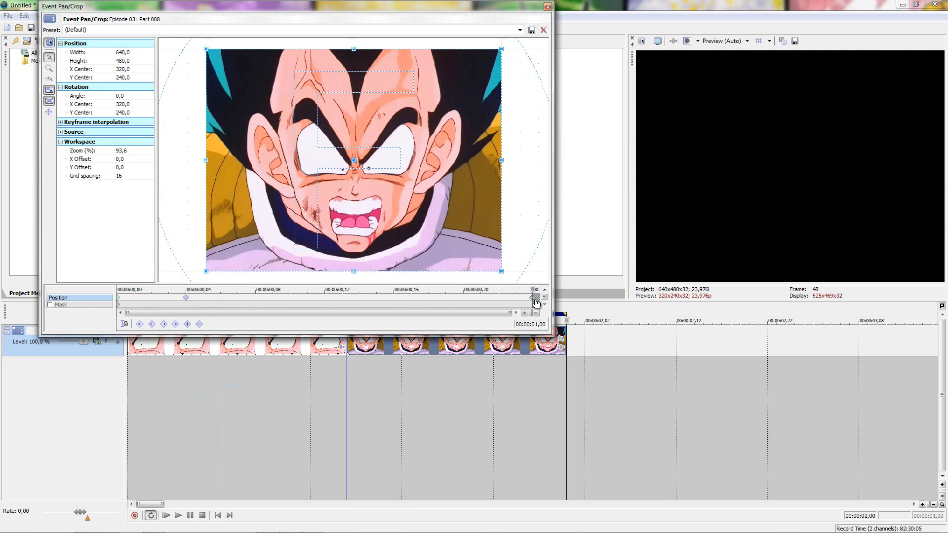
{"action": "right_click", "coordinate": [534, 298]}
{"action": "left_click", "coordinate": [555, 387]}
Play back the range from the project start to 00:00:02,05 and close the Event Pan/Crop window.
{"action": "left_click_drag", "start_coordinate": [614, 381], "coordinate": [1, 401]}
{"action": "key", "text": "space"}
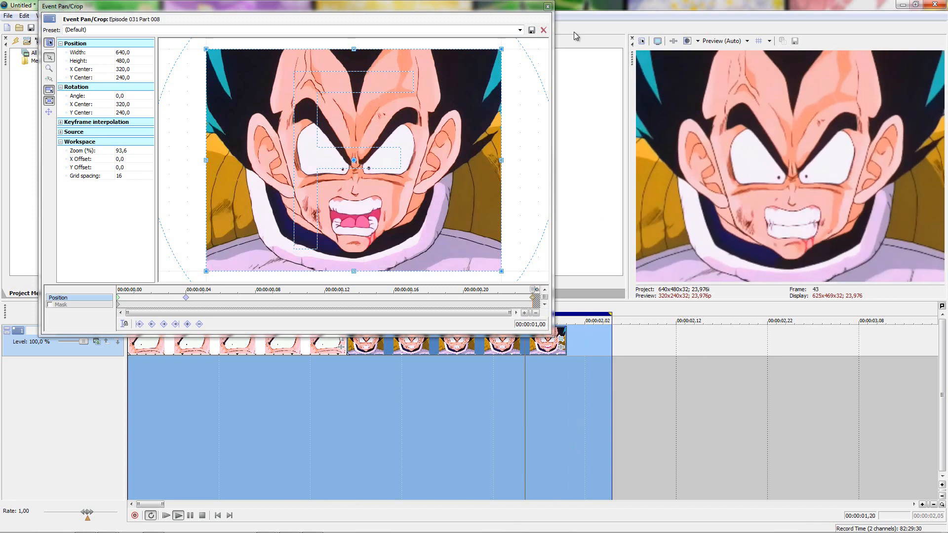
{"action": "left_click", "coordinate": [548, 7]}
{"action": "key", "text": "space"}
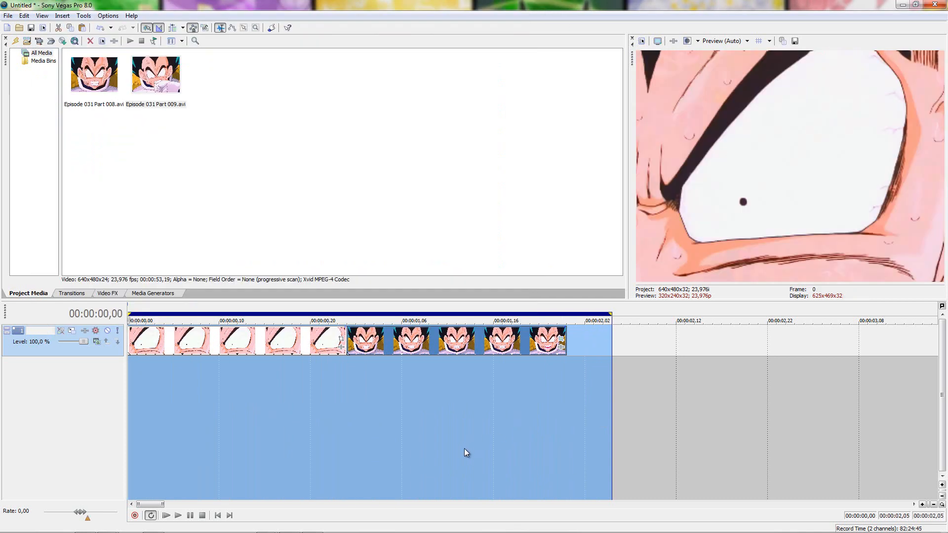
Set the loop region to the full length of the clips and insert an empty video track above them.
{"action": "double_click", "coordinate": [431, 435]}
{"action": "key", "text": "ctrl+shift+q"}
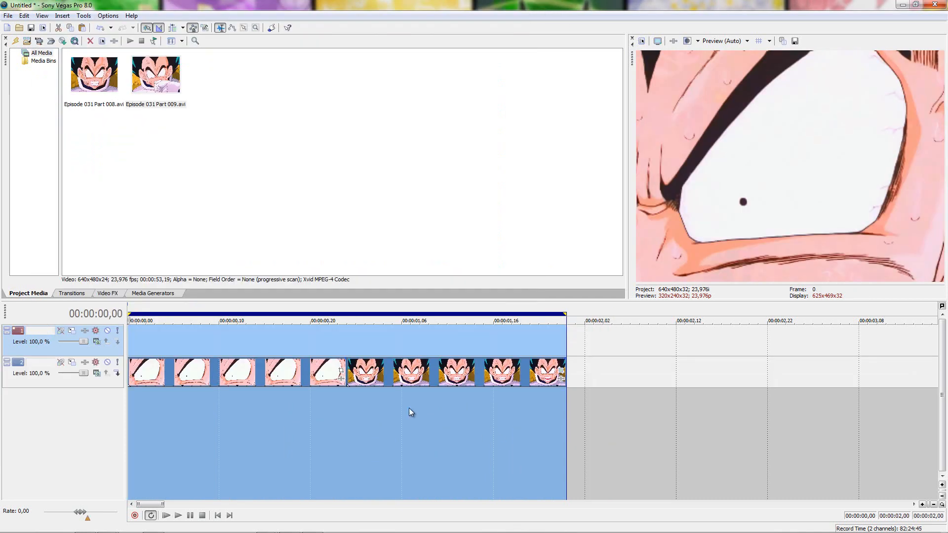
Apply the Cookie Cutter effect with the Circle, Center preset to the track holding the clips.
{"action": "left_click", "coordinate": [120, 292]}
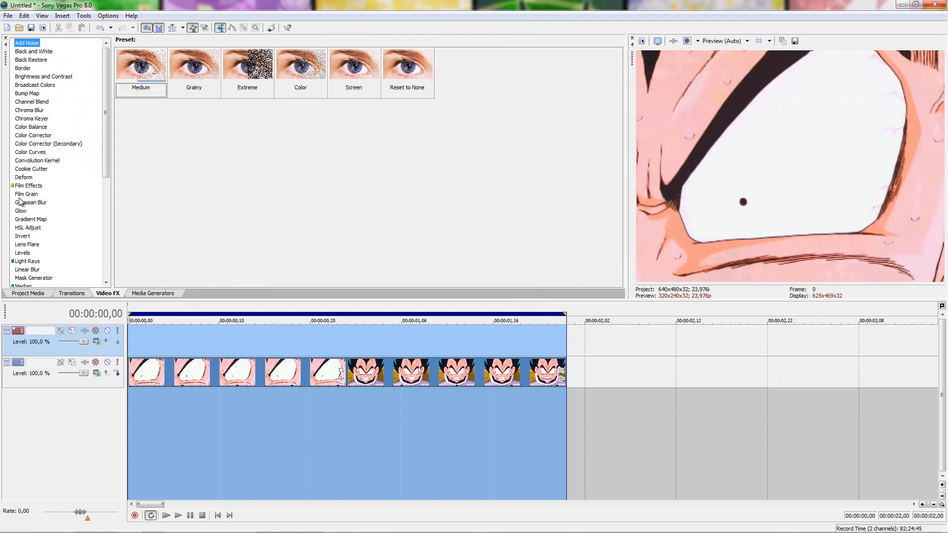
{"action": "left_click", "coordinate": [31, 169]}
{"action": "left_click_drag", "start_coordinate": [194, 66], "coordinate": [86, 375]}
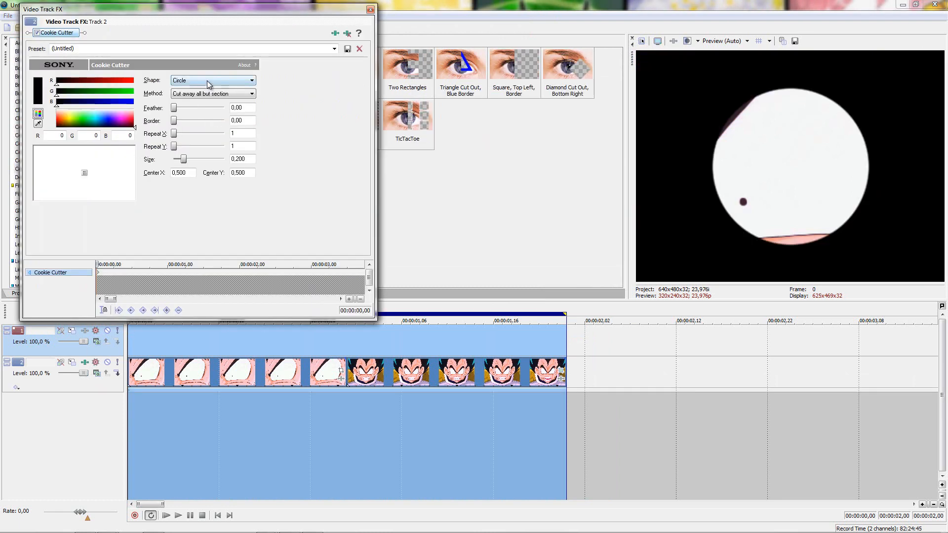
Try the Oval shape for the Cookie Cutter, return to Circle, and set size to 0.500 and feather to 1.00.
{"action": "left_click", "coordinate": [207, 83]}
{"action": "left_click", "coordinate": [206, 96]}
{"action": "left_click", "coordinate": [205, 84]}
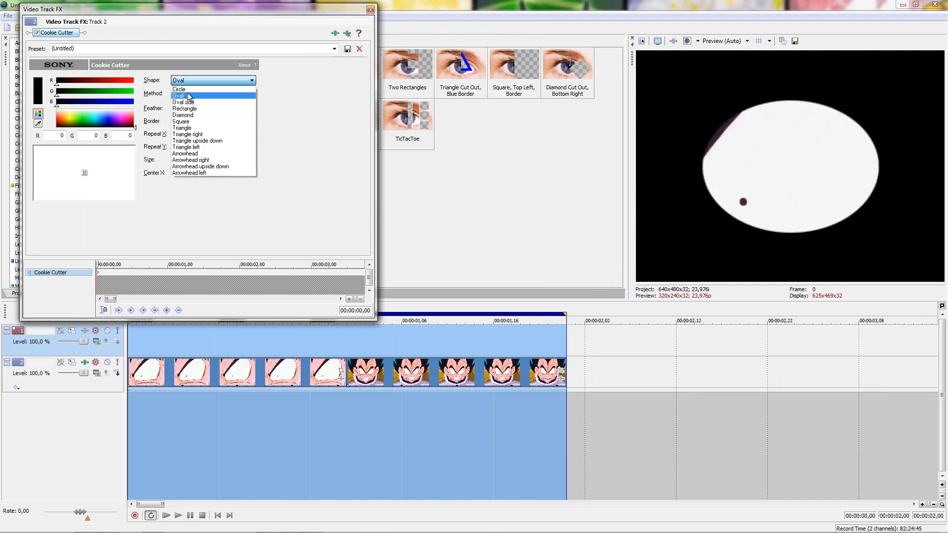
{"action": "left_click", "coordinate": [192, 90]}
{"action": "left_click_drag", "start_coordinate": [183, 159], "coordinate": [200, 158]}
{"action": "left_click", "coordinate": [214, 108]}
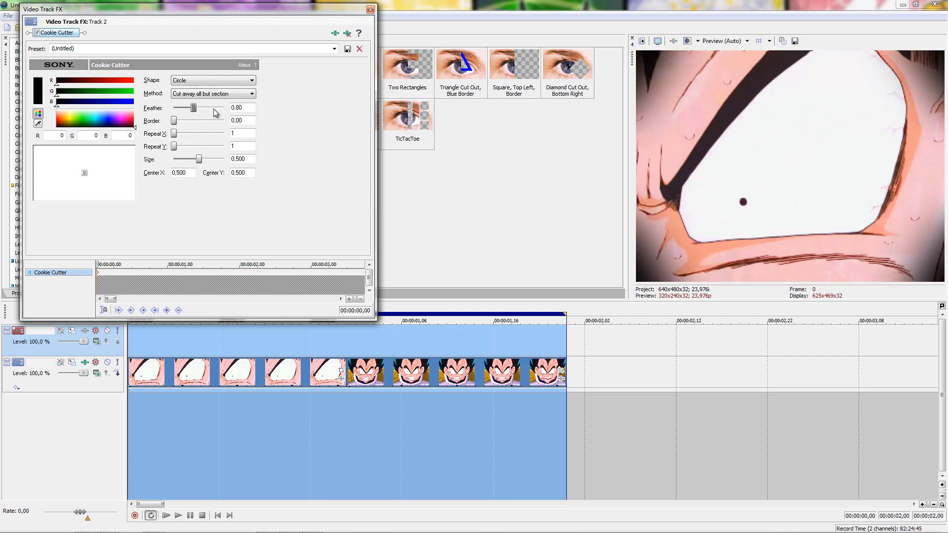
{"action": "left_click", "coordinate": [215, 109]}
{"action": "left_click", "coordinate": [215, 108]}
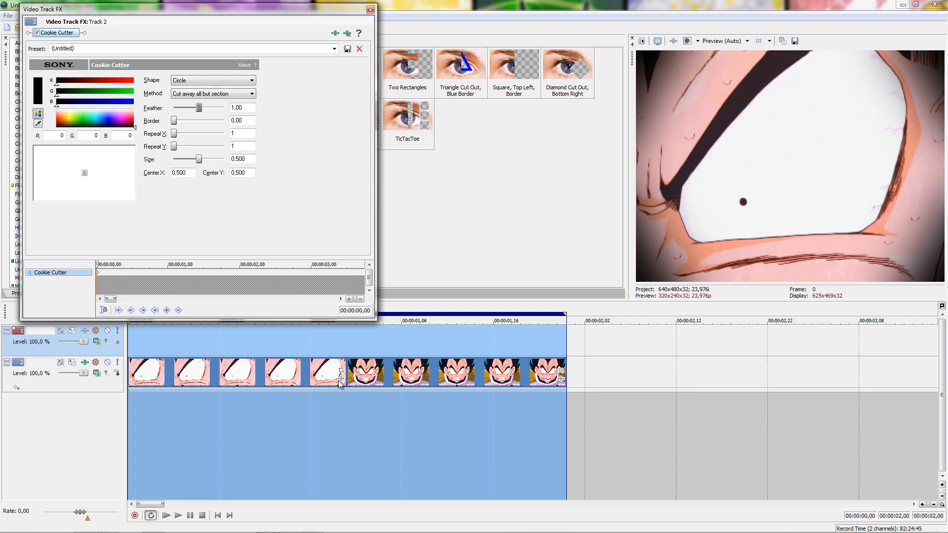
Check the vignette on the eye and face clips and remove the Cookie Cutter effect from the track.
{"action": "left_click", "coordinate": [372, 345]}
{"action": "left_click", "coordinate": [455, 350]}
{"action": "left_click", "coordinate": [261, 353]}
{"action": "left_click", "coordinate": [471, 353]}
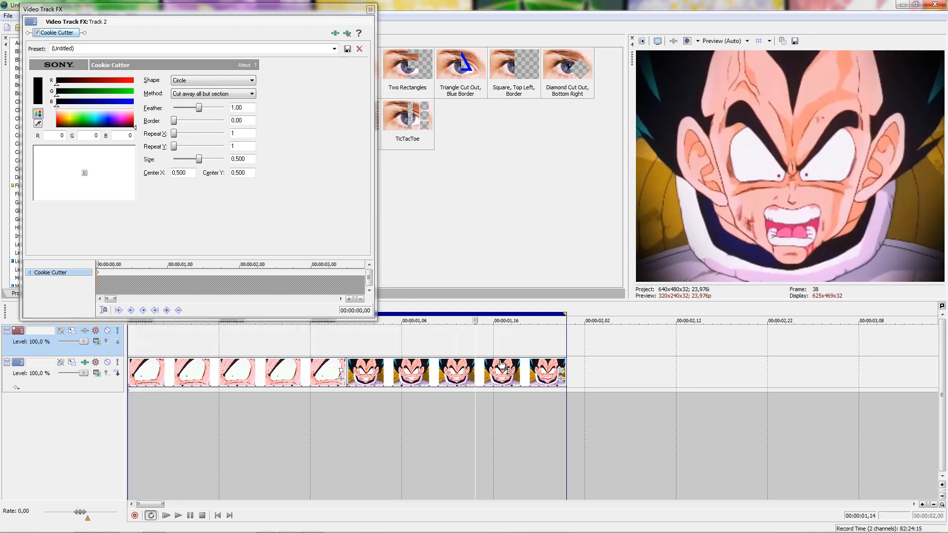
{"action": "double_click", "coordinate": [357, 340]}
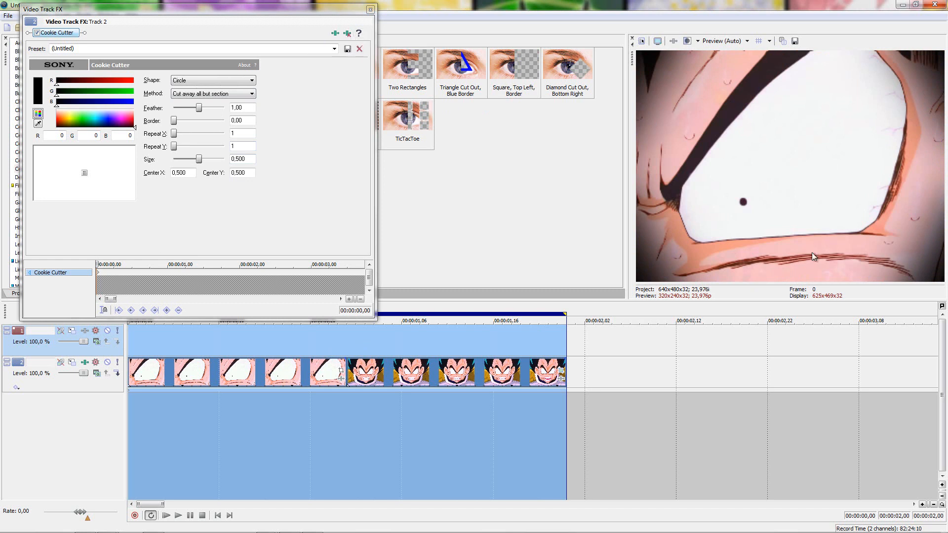
{"action": "left_click", "coordinate": [346, 36]}
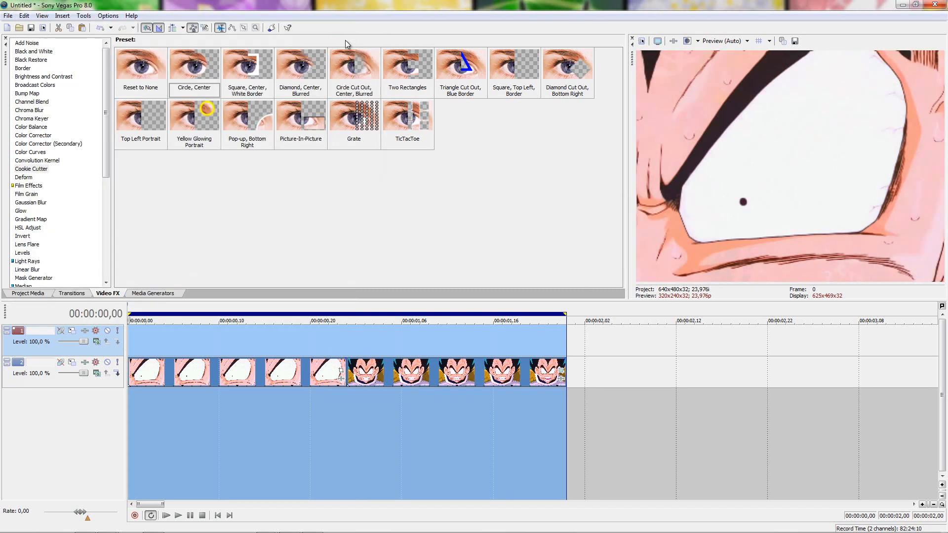
Place a Color Gradient with the Elliptical Transparent to Black preset at the start of the empty upper track.
{"action": "left_click", "coordinate": [151, 295]}
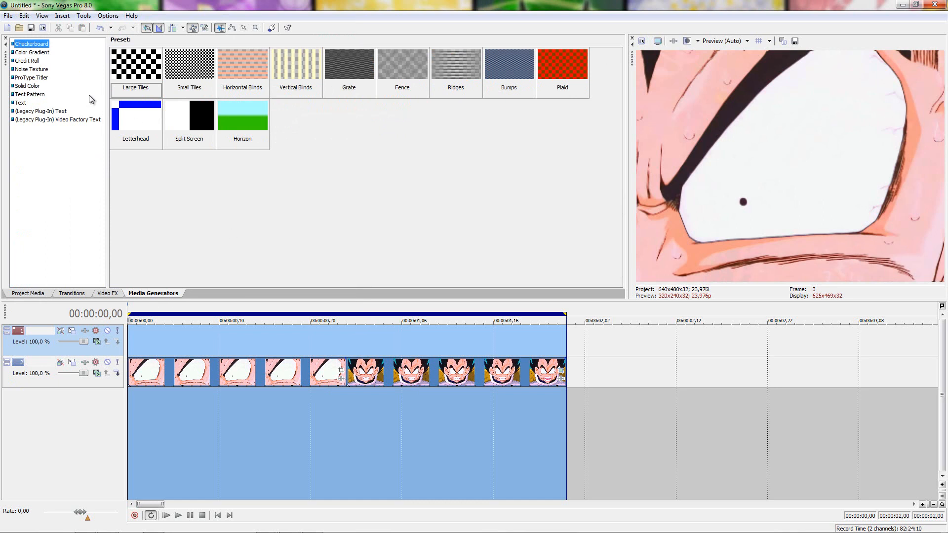
{"action": "left_click", "coordinate": [33, 52]}
{"action": "left_click", "coordinate": [360, 64]}
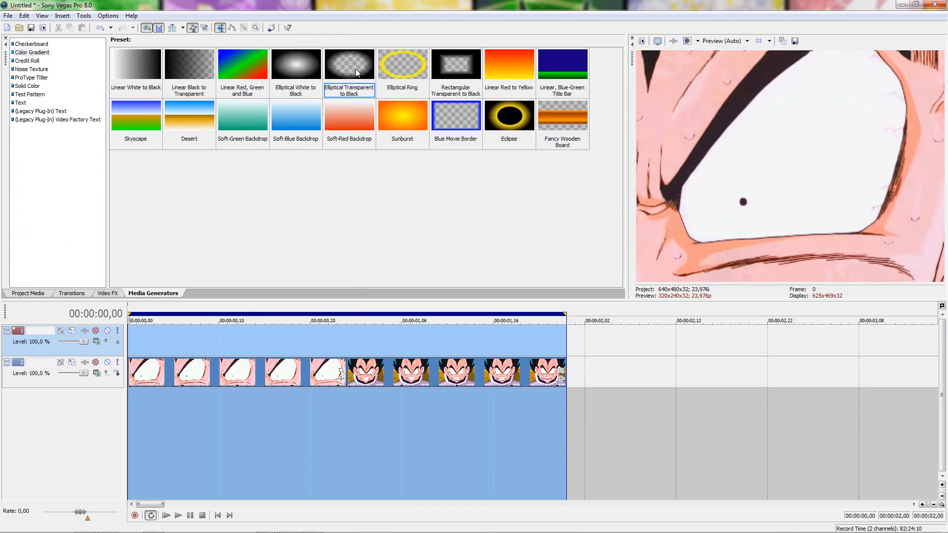
{"action": "left_click_drag", "start_coordinate": [356, 70], "coordinate": [129, 340]}
Split the gradient event at 00:00:02,00, delete the part past the face clip, and close the generator window.
{"action": "left_click", "coordinate": [569, 338]}
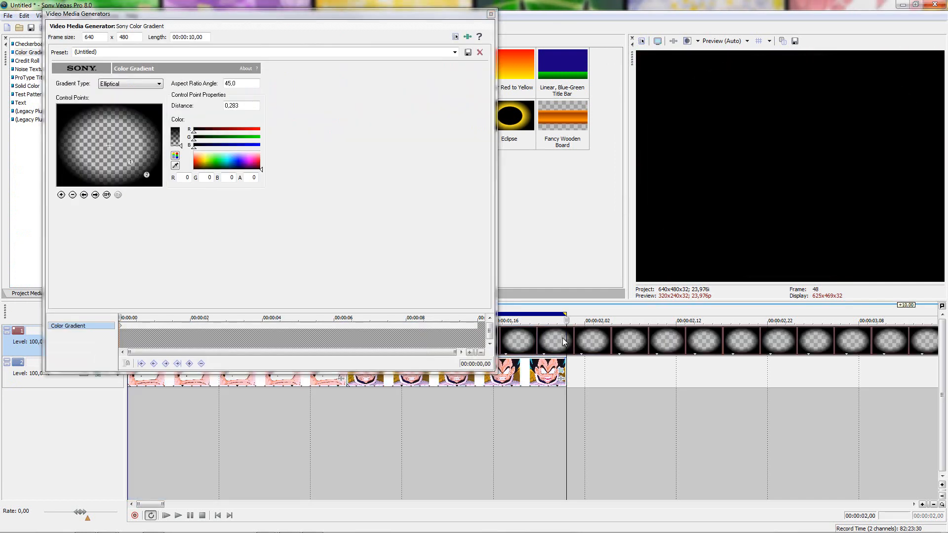
{"action": "key", "text": "s"}
{"action": "left_click", "coordinate": [618, 344]}
{"action": "key", "text": "Delete"}
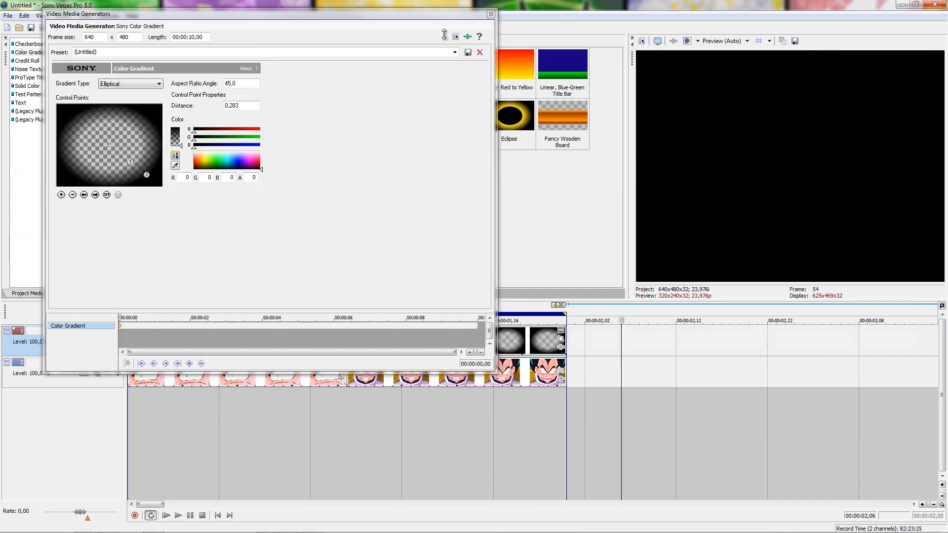
{"action": "left_click", "coordinate": [491, 13]}
{"action": "double_click", "coordinate": [537, 339]}
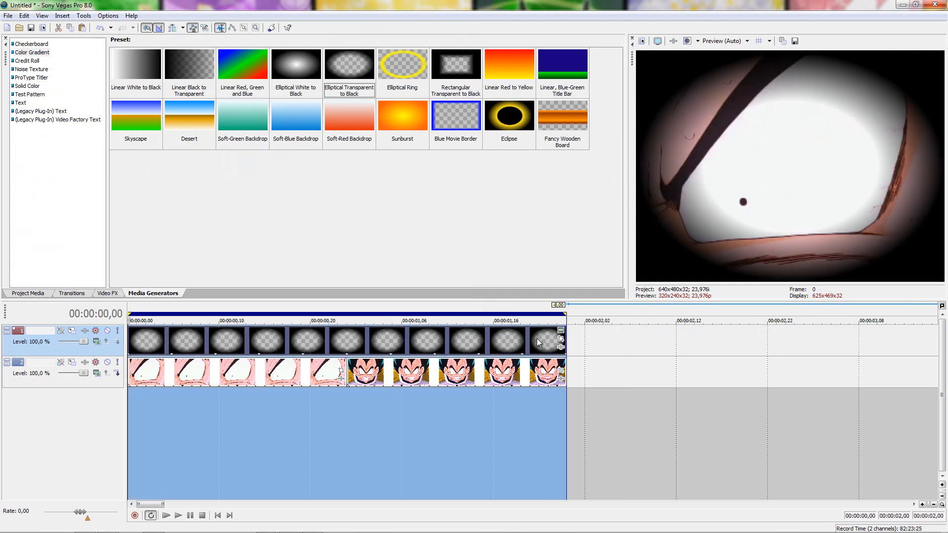
Open the gradient's generated media settings and set the inner transparent control point's distance to 0.
{"action": "left_click", "coordinate": [561, 332]}
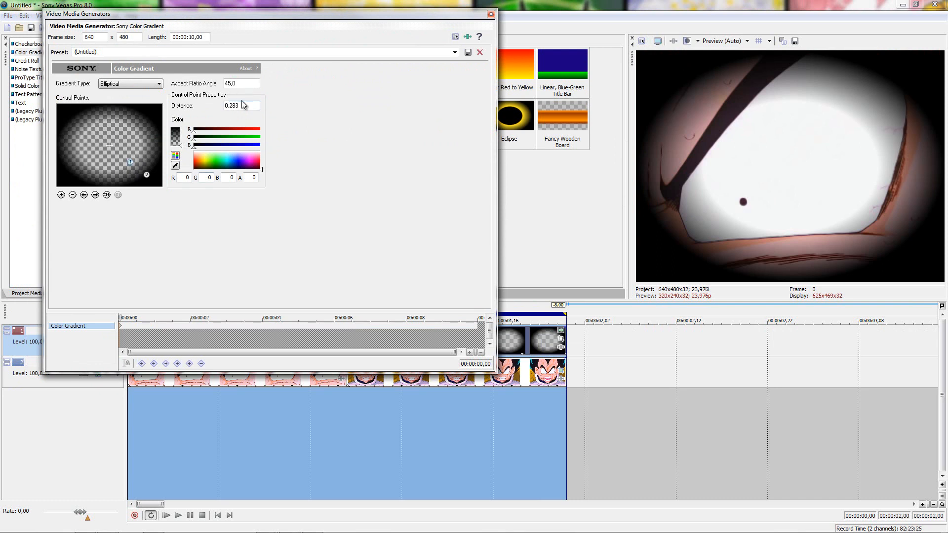
{"action": "type", "text": "0"}
{"action": "key", "text": "Return"}
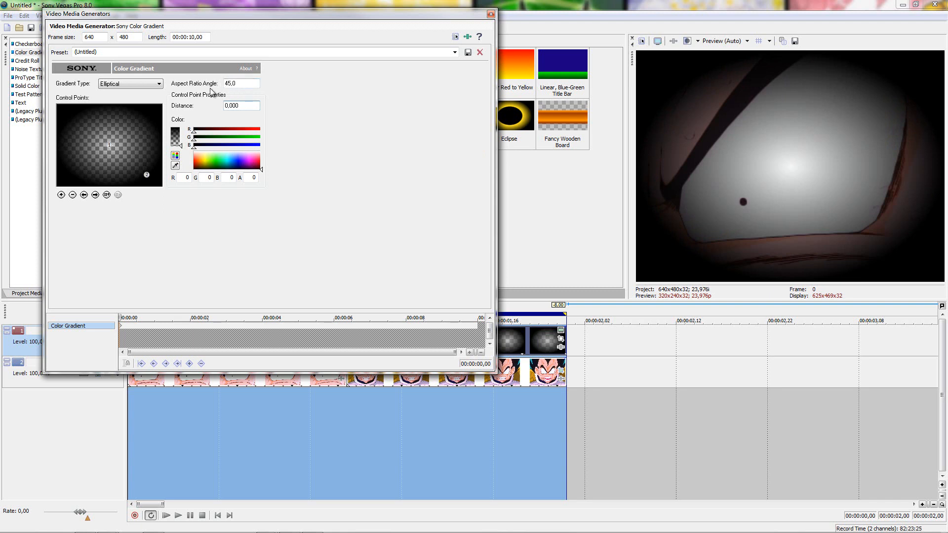
Set the gradient's outer black control point's distance to 1 and preview the darkening on the face clip.
{"action": "left_click", "coordinate": [145, 174]}
{"action": "key", "text": "BackSpace"}
{"action": "key", "text": "BackSpace"}
{"action": "type", "text": "1"}
{"action": "key", "text": "Return"}
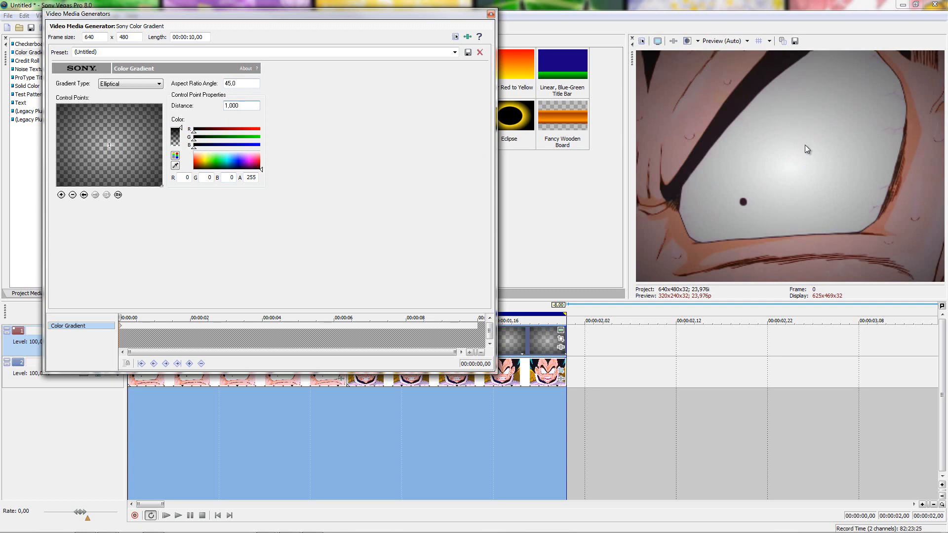
{"action": "left_click", "coordinate": [521, 368]}
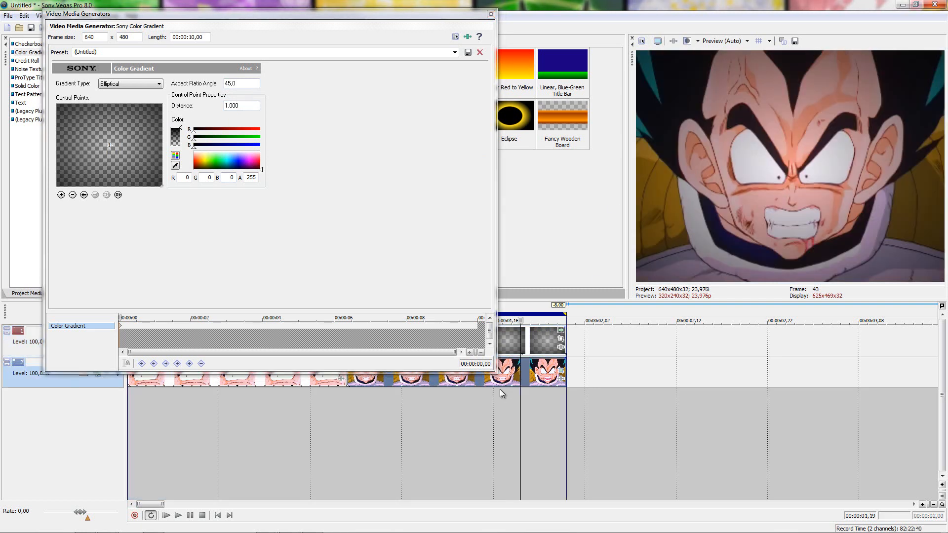
{"action": "double_click", "coordinate": [442, 421]}
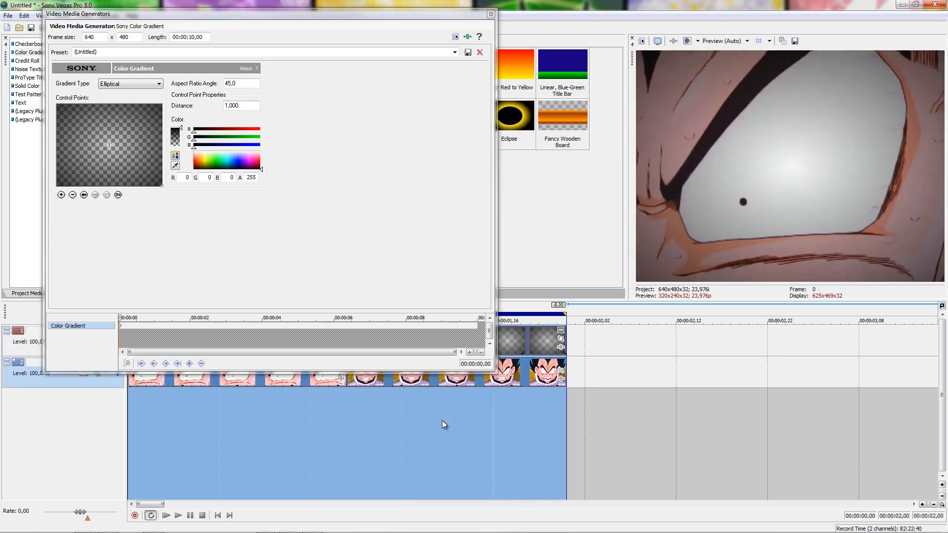
Pull the gradient's outer black control point to the preview corner at distance about 0.707 and close the generator window.
{"action": "left_click", "coordinate": [160, 185]}
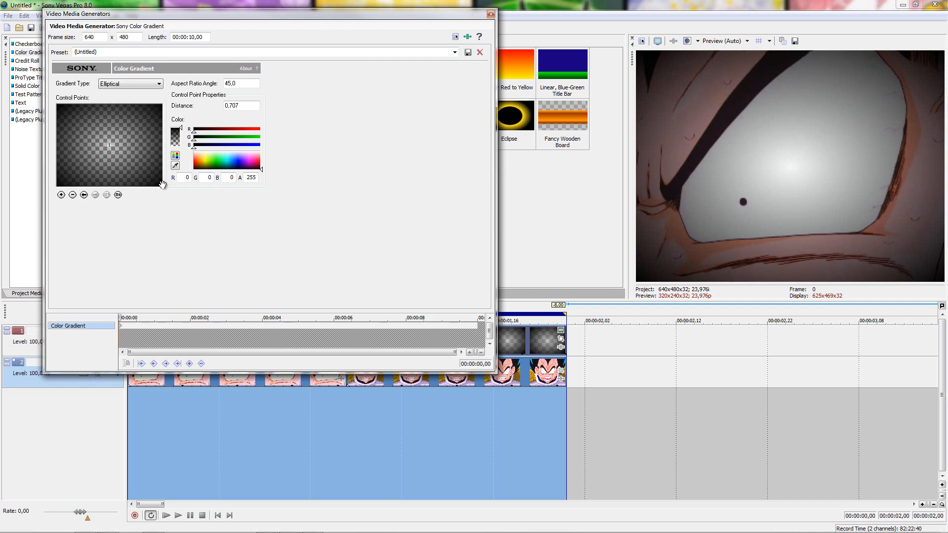
{"action": "left_click_drag", "start_coordinate": [161, 186], "coordinate": [178, 209]}
{"action": "left_click", "coordinate": [133, 337]}
{"action": "scroll", "coordinate": [190, 341], "scroll_direction": "up", "scroll_amount": 5}
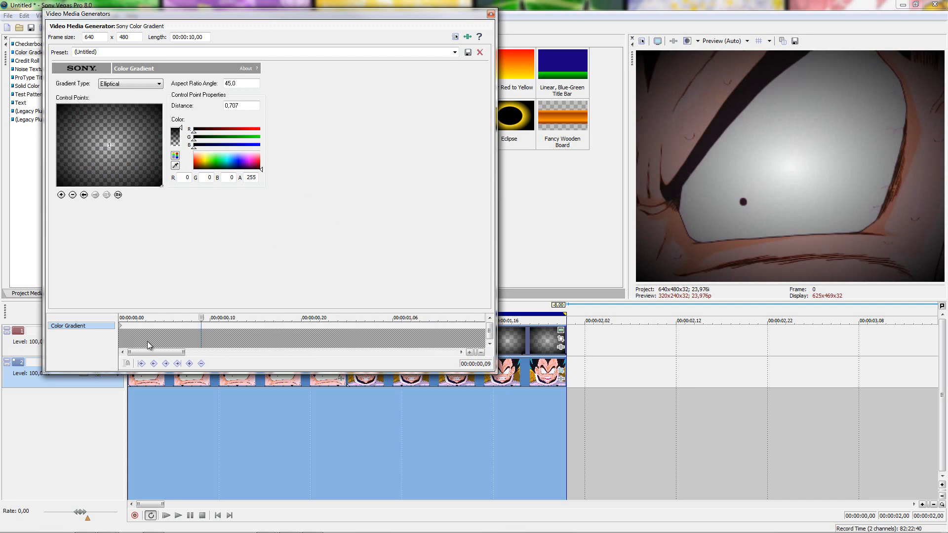
{"action": "left_click_drag", "start_coordinate": [167, 186], "coordinate": [205, 225]}
{"action": "left_click", "coordinate": [491, 14]}
Examine the vignette and zoom-out frame by frame across the cut between the eye and face clips.
{"action": "left_click", "coordinate": [408, 339]}
{"action": "key", "text": "space"}
{"action": "key", "text": "Right"}
{"action": "key", "text": "Right"}
{"action": "key", "text": "Right"}
{"action": "key", "text": "Right"}
{"action": "key", "text": "Right"}
{"action": "key", "text": "Left"}
{"action": "key", "text": "Left"}
{"action": "key", "text": "Left"}
{"action": "key", "text": "Left"}
{"action": "key", "text": "Left"}
{"action": "key", "text": "Left"}
{"action": "key", "text": "Left"}
{"action": "key", "text": "Left"}
{"action": "key", "text": "Left"}
{"action": "key", "text": "Left"}
{"action": "key", "text": "Left"}
{"action": "key", "text": "Left"}
{"action": "key", "text": "Left"}
{"action": "key", "text": "Left"}
{"action": "key", "text": "Left"}
{"action": "key", "text": "Left"}
{"action": "key", "text": "Left"}
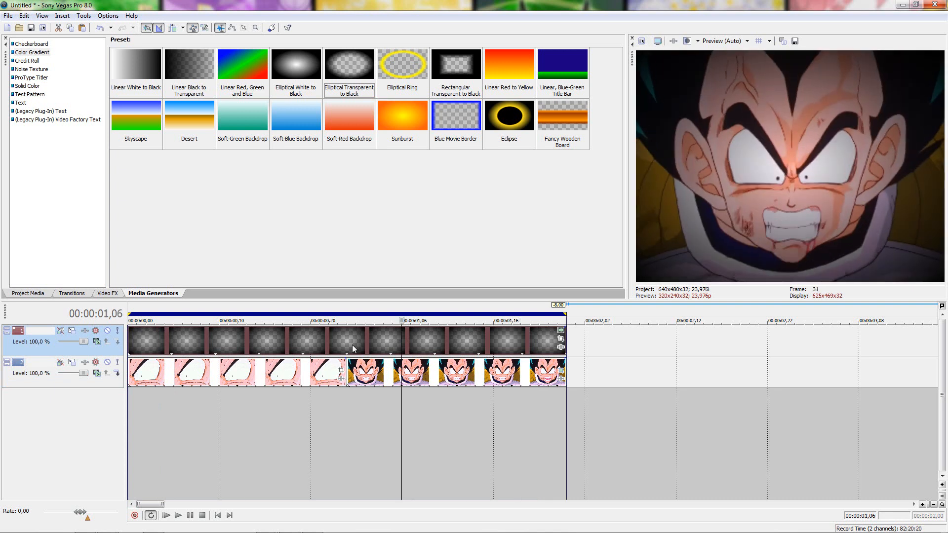
{"action": "key", "text": "Left"}
{"action": "key", "text": "Left"}
{"action": "key", "text": "Left"}
{"action": "key", "text": "Left"}
{"action": "key", "text": "Left"}
{"action": "key", "text": "Left"}
{"action": "key", "text": "Left"}
{"action": "key", "text": "Left"}
{"action": "key", "text": "Left"}
{"action": "key", "text": "Left"}
{"action": "key", "text": "Left"}
{"action": "key", "text": "Left"}
{"action": "key", "text": "Left"}
{"action": "key", "text": "Left"}
{"action": "key", "text": "Right"}
{"action": "key", "text": "Right"}
{"action": "key", "text": "Right"}
{"action": "key", "text": "Right"}
{"action": "key", "text": "Right"}
{"action": "key", "text": "Right"}
{"action": "key", "text": "Right"}
{"action": "key", "text": "Right"}
{"action": "key", "text": "Right"}
{"action": "key", "text": "Left"}
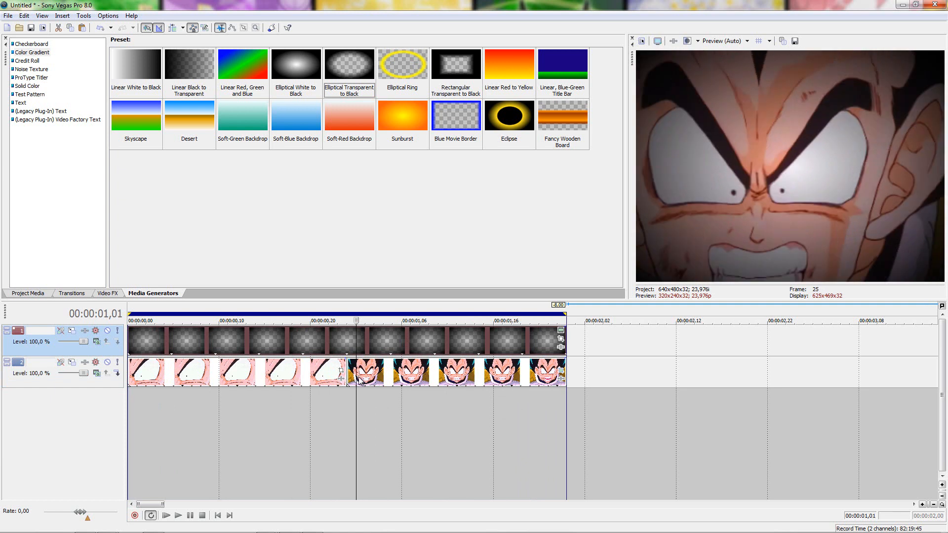
Apply the Strong Proportional preset of the Radial Blur effect to the full-face clip after the cut.
{"action": "key", "text": "Left"}
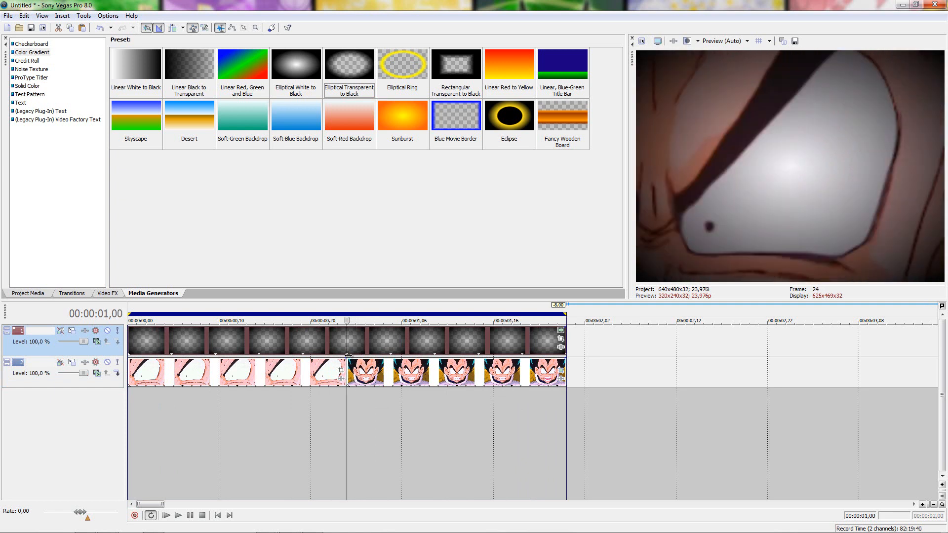
{"action": "left_click", "coordinate": [336, 408]}
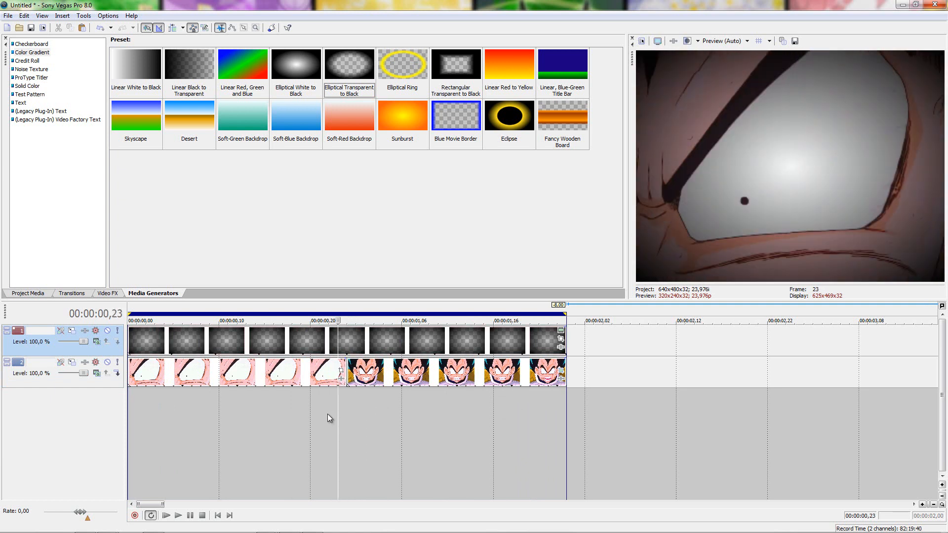
{"action": "left_click", "coordinate": [349, 417]}
{"action": "left_click", "coordinate": [107, 293]}
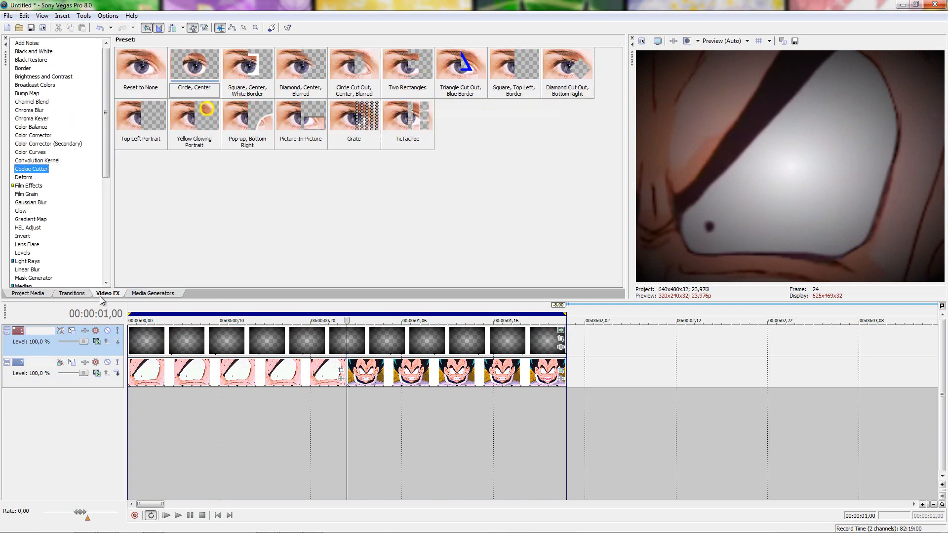
{"action": "scroll", "coordinate": [54, 210], "scroll_direction": "down", "scroll_amount": 5}
{"action": "left_click", "coordinate": [30, 189]}
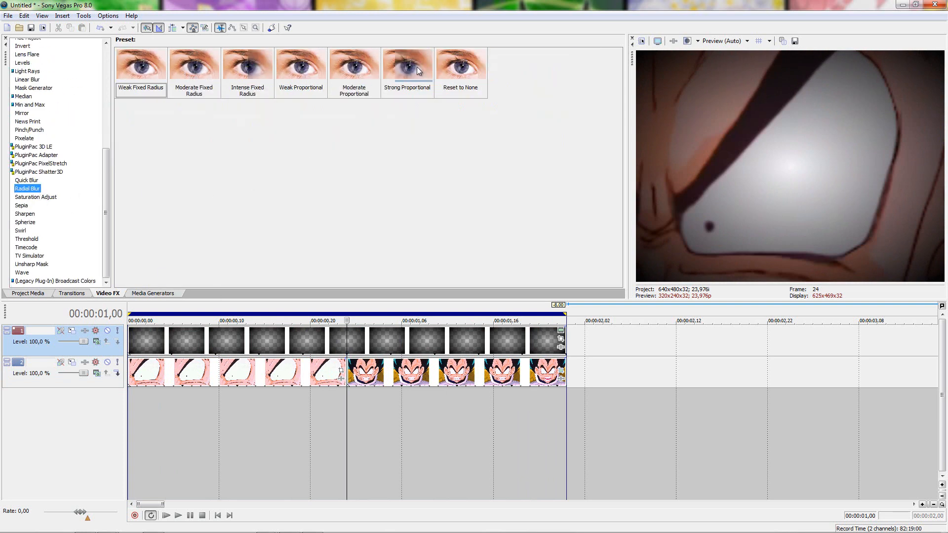
{"action": "left_click_drag", "start_coordinate": [416, 66], "coordinate": [364, 385]}
Reduce the face clip's starting blur strength, keyframe it to 0 at 00:00:01,00, and close the effect window.
{"action": "left_click_drag", "start_coordinate": [186, 122], "coordinate": [176, 122]}
{"action": "key", "text": "End"}
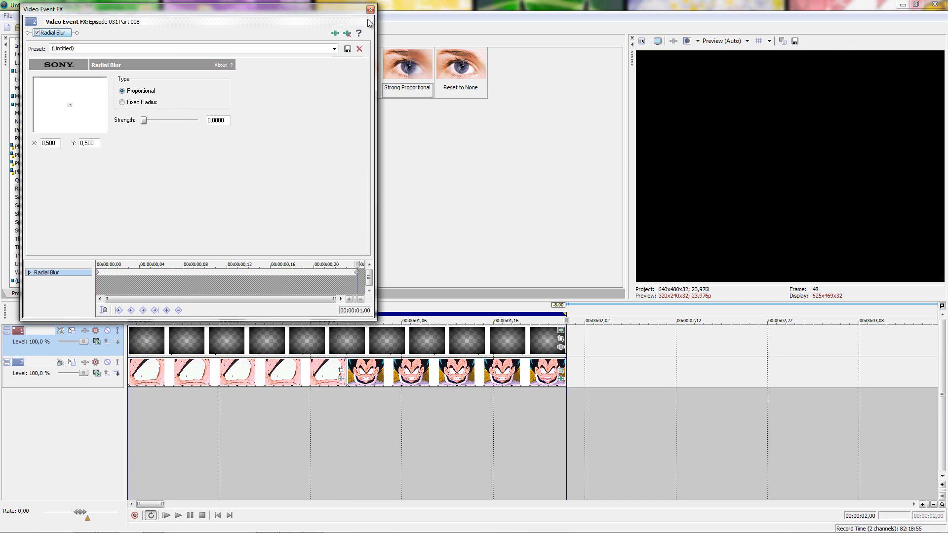
{"action": "left_click", "coordinate": [370, 9]}
Add the Strong Proportional Radial Blur to the eye clip, keyframing strength 0 at 00:00:00,16 and 0.6 at its end.
{"action": "left_click_drag", "start_coordinate": [293, 361], "coordinate": [293, 384]}
{"action": "left_click", "coordinate": [301, 275]}
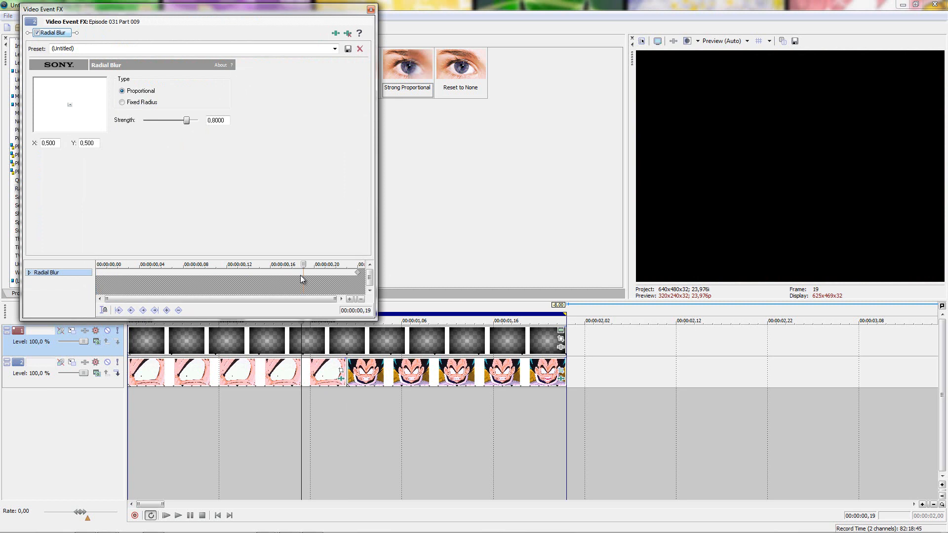
{"action": "double_click", "coordinate": [187, 120]}
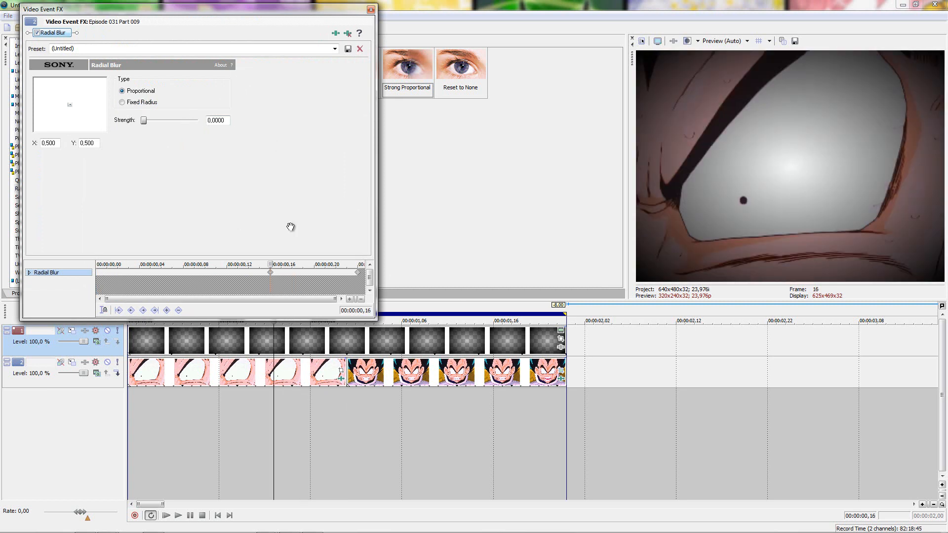
{"action": "left_click", "coordinate": [360, 275]}
{"action": "left_click_drag", "start_coordinate": [185, 121], "coordinate": [175, 120]}
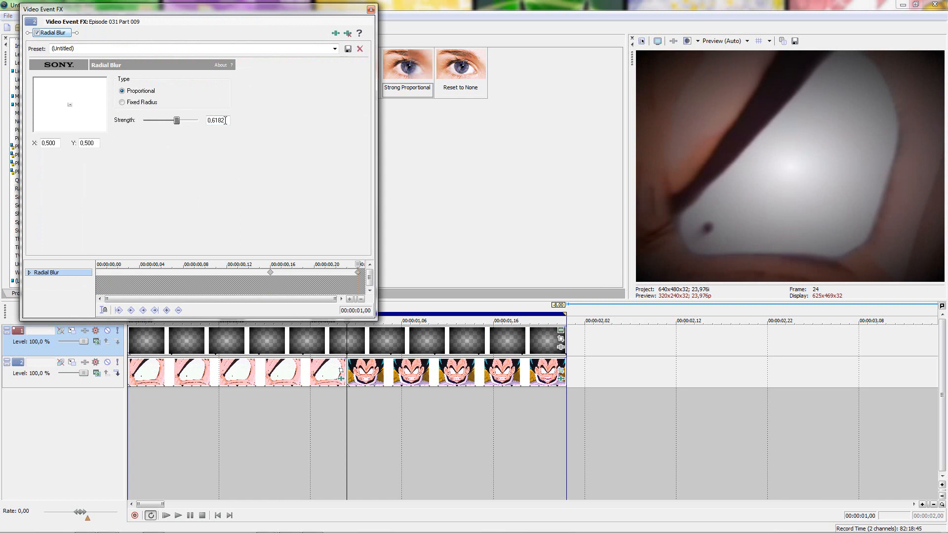
Preview the blurred transition by looping playback from 00:00:00,14 to 00:00:02,07.
{"action": "left_click_drag", "start_coordinate": [630, 397], "coordinate": [255, 390]}
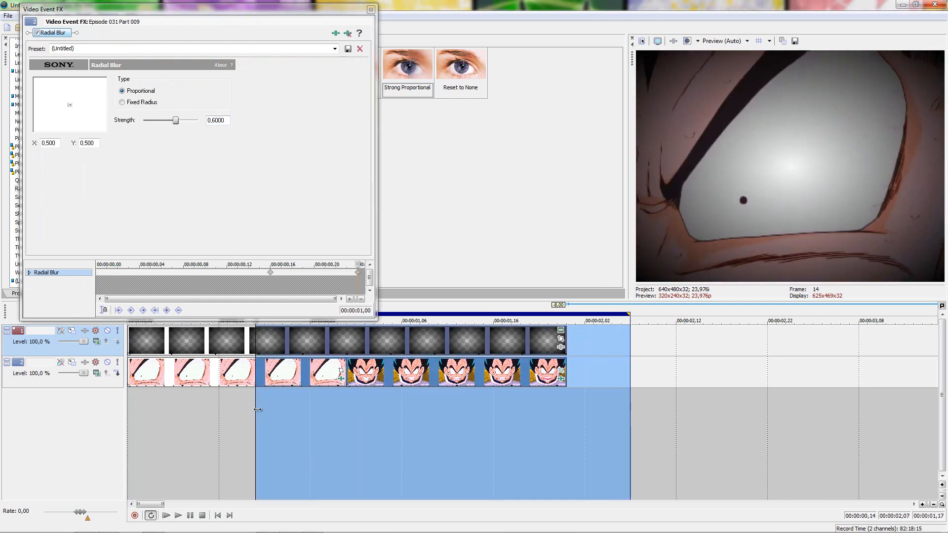
{"action": "key", "text": "space"}
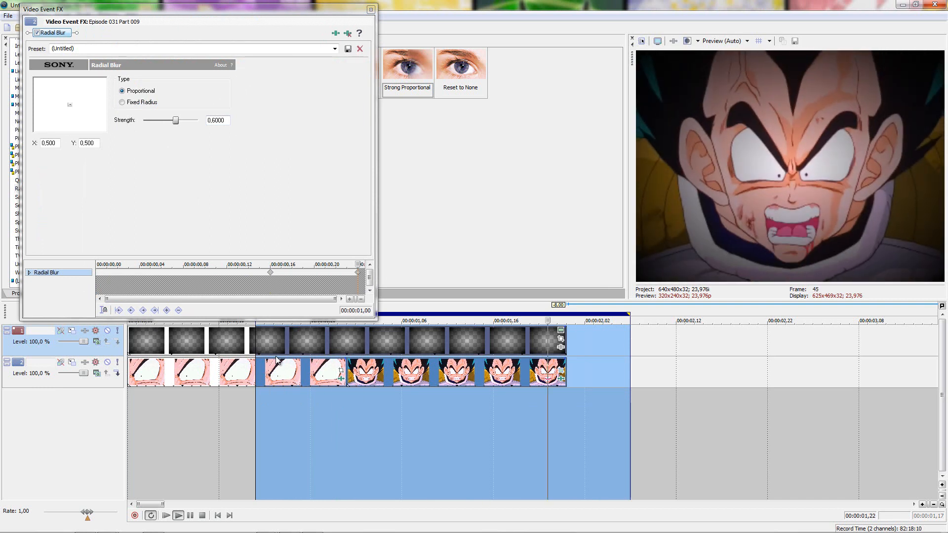
{"action": "key", "text": "space"}
Delete the gradient vignette event and its emptied track, and play the two clips without it.
{"action": "left_click", "coordinate": [418, 341]}
{"action": "key", "text": "Delete"}
{"action": "left_click", "coordinate": [361, 414]}
{"action": "key", "text": "ctrl+a"}
{"action": "key", "text": "space"}
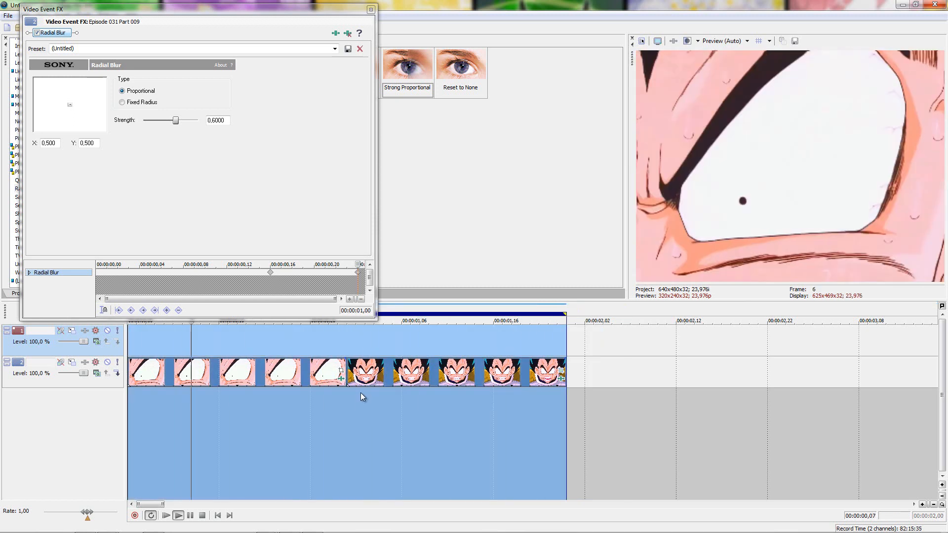
{"action": "left_click", "coordinate": [78, 350]}
{"action": "key", "text": "Delete"}
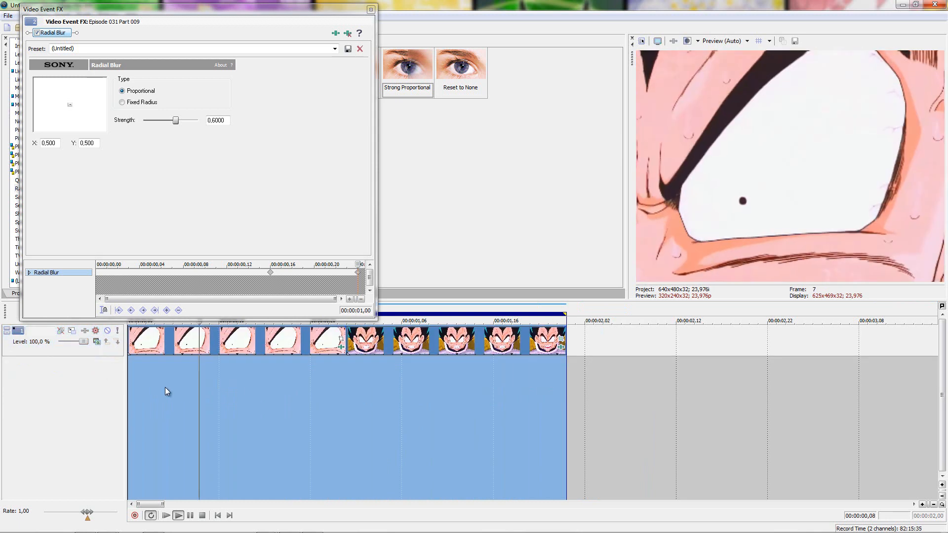
Close the effect window, stop playback, and examine the blurred frames on both sides of the cut.
{"action": "left_click", "coordinate": [371, 10]}
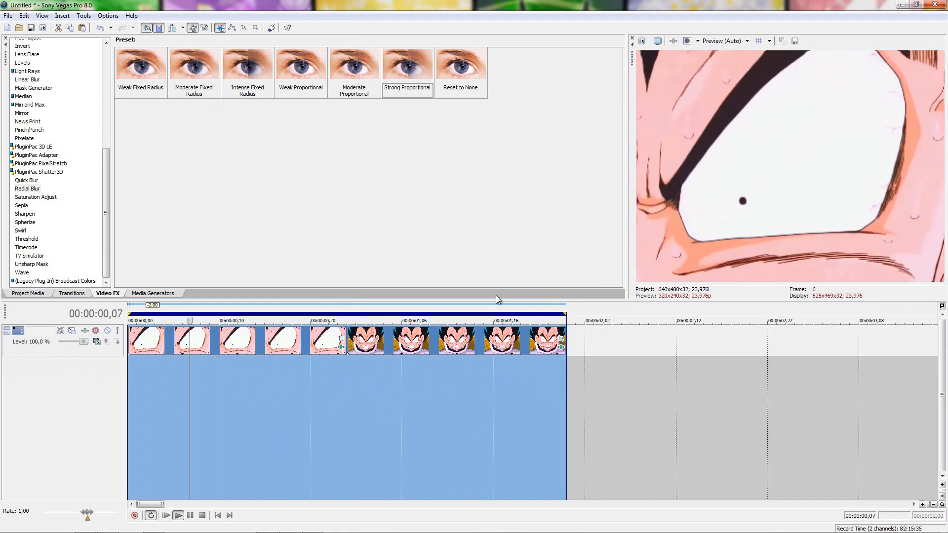
{"action": "key", "text": "space"}
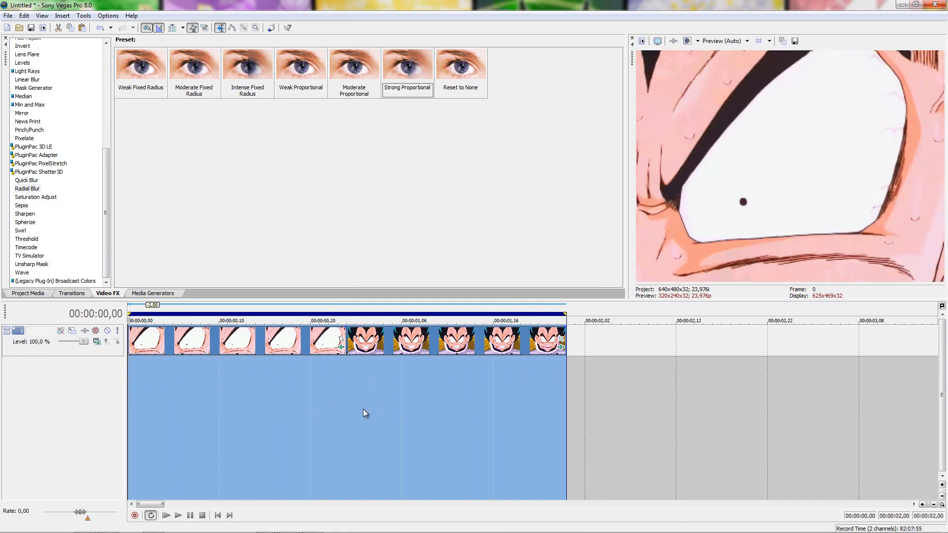
{"action": "left_click", "coordinate": [338, 398]}
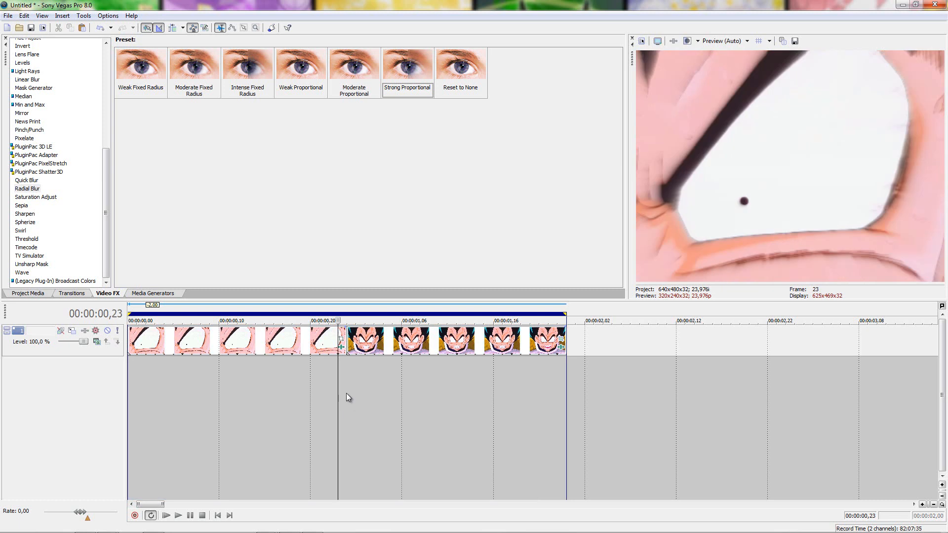
{"action": "left_click", "coordinate": [347, 395]}
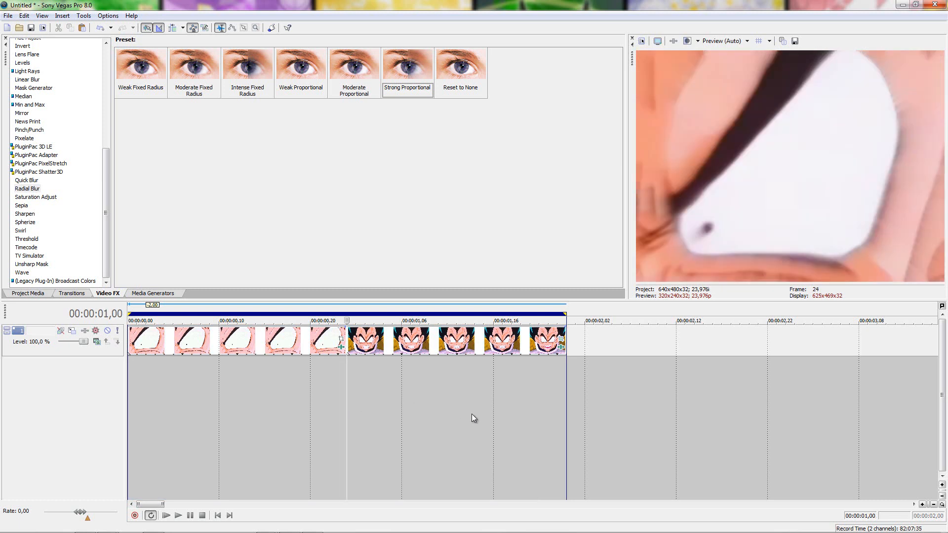